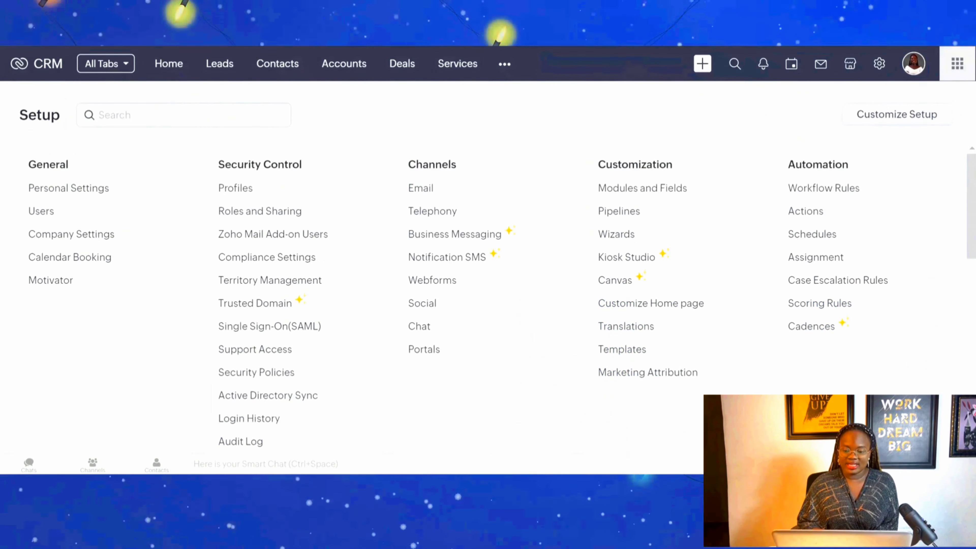
Start a new email template for the Leads module from the Templates setup page.
click(622, 350)
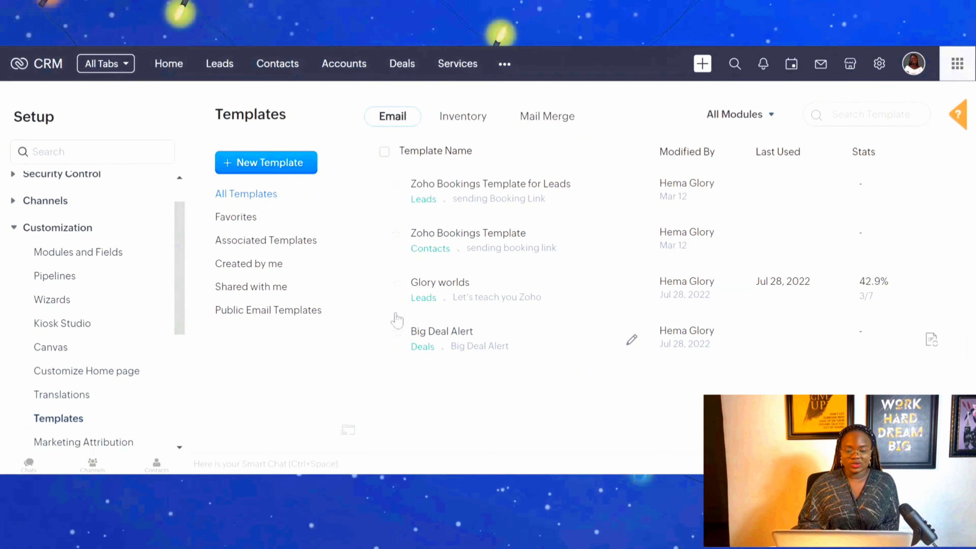
click(294, 173)
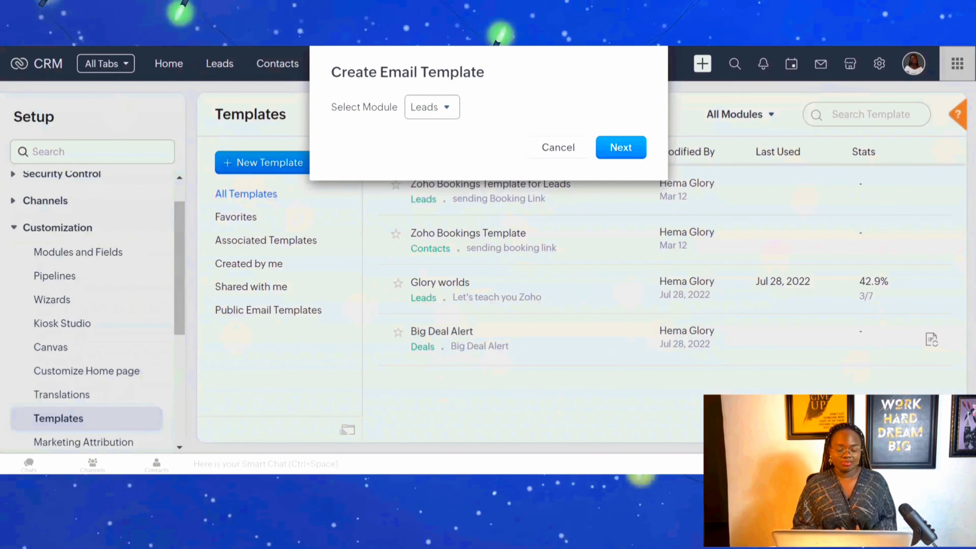
click(448, 124)
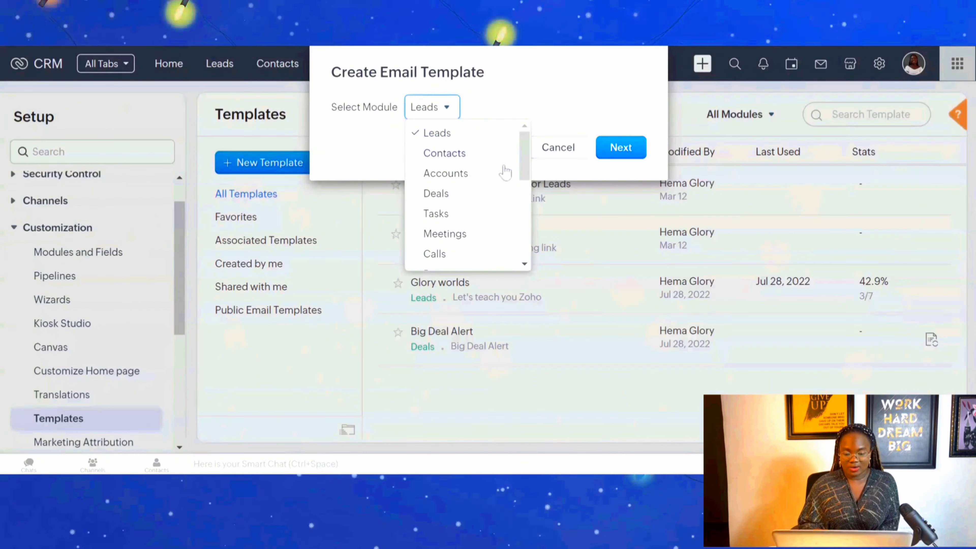
scroll(532, 222, down, 2)
scroll(532, 222, down, 4)
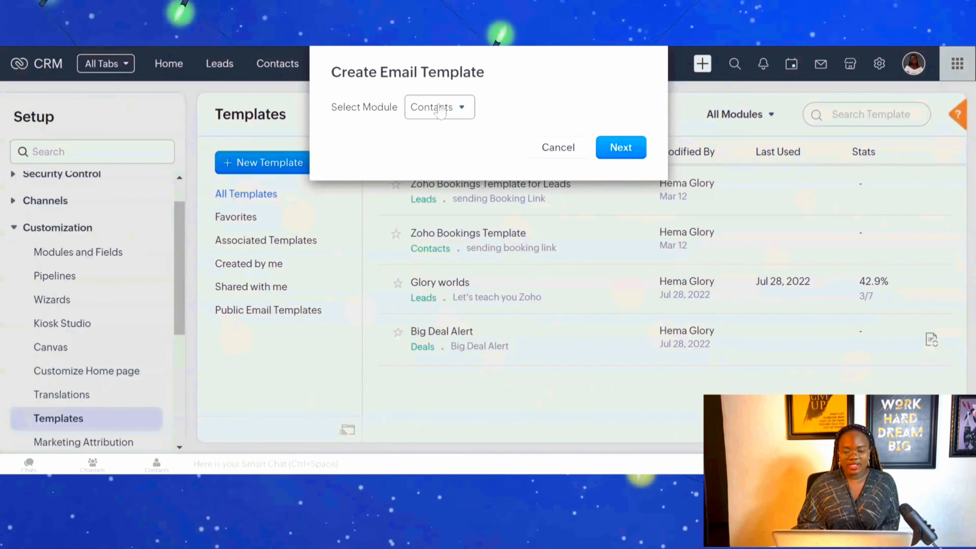
click(440, 111)
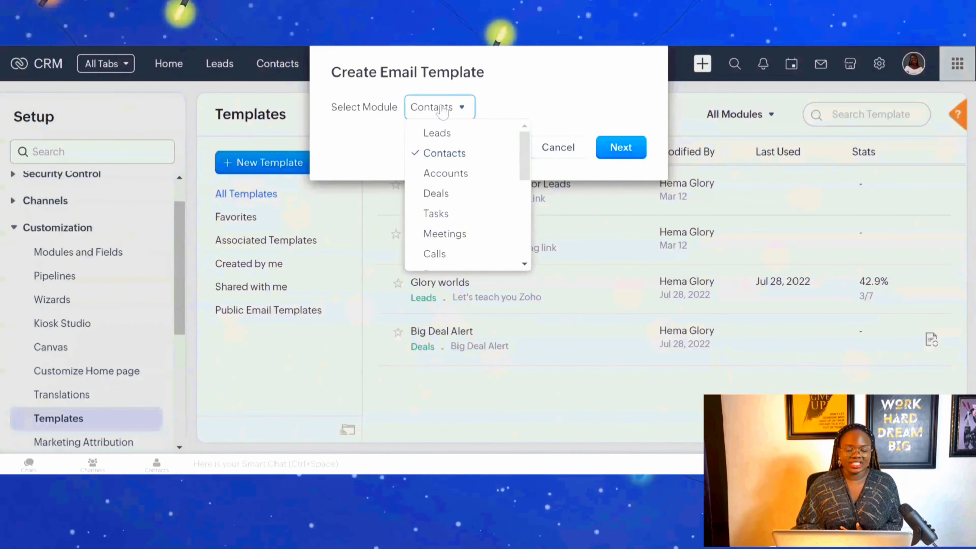
click(461, 131)
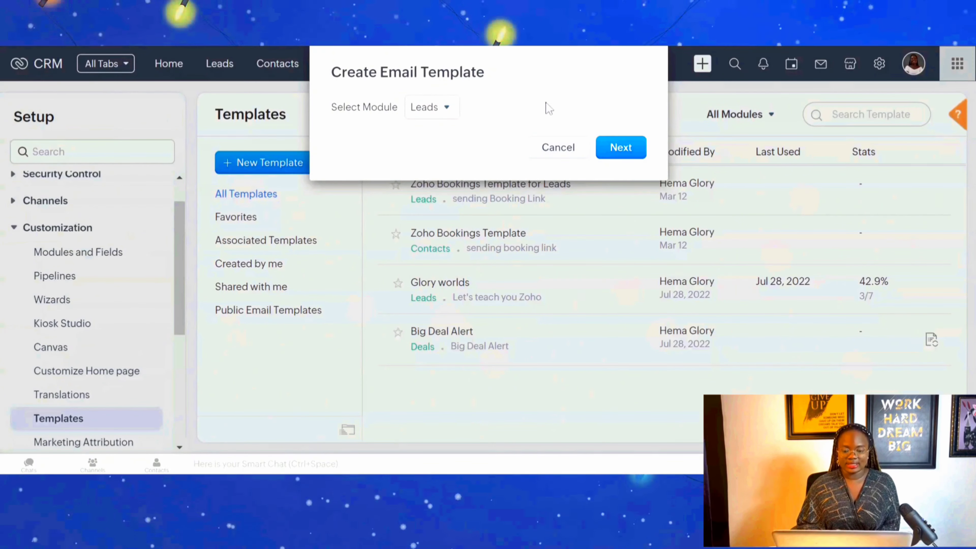
click(621, 148)
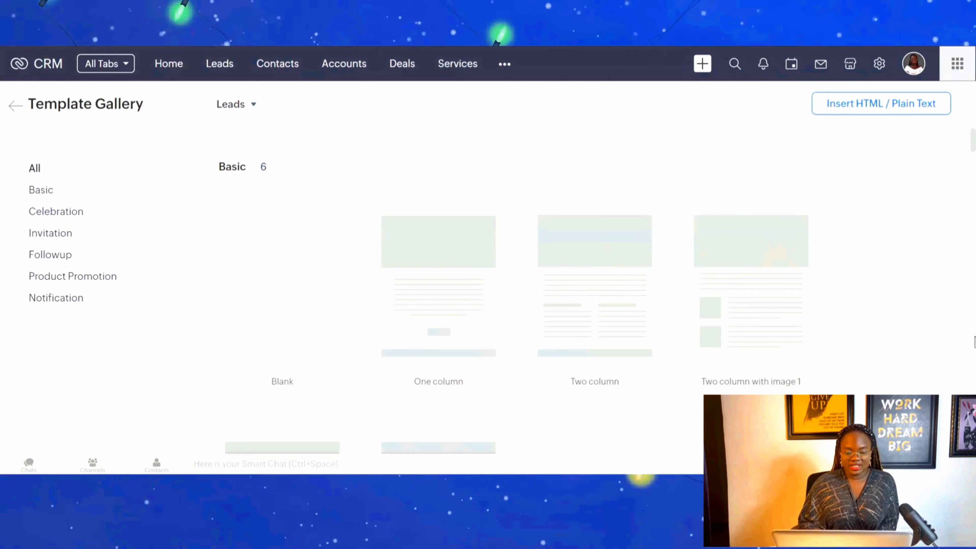
Look through the template gallery's Basic, Celebration and Invitation designs.
scroll(972, 342, down, 10)
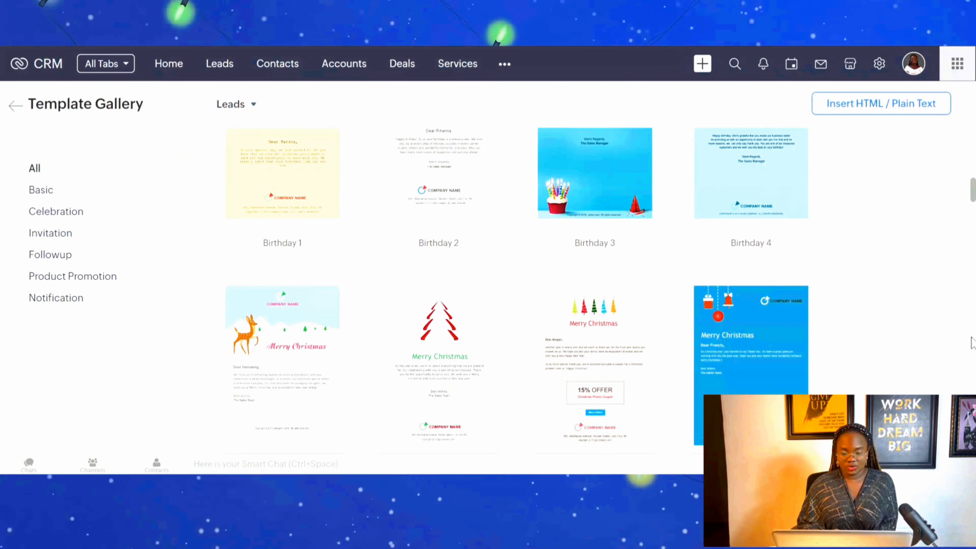
scroll(971, 342, down, 8)
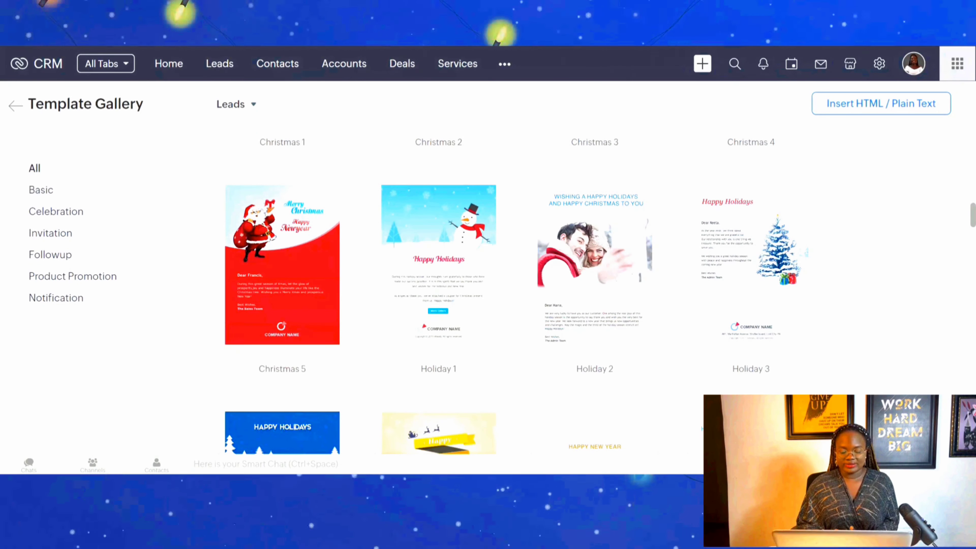
scroll(972, 342, down, 8)
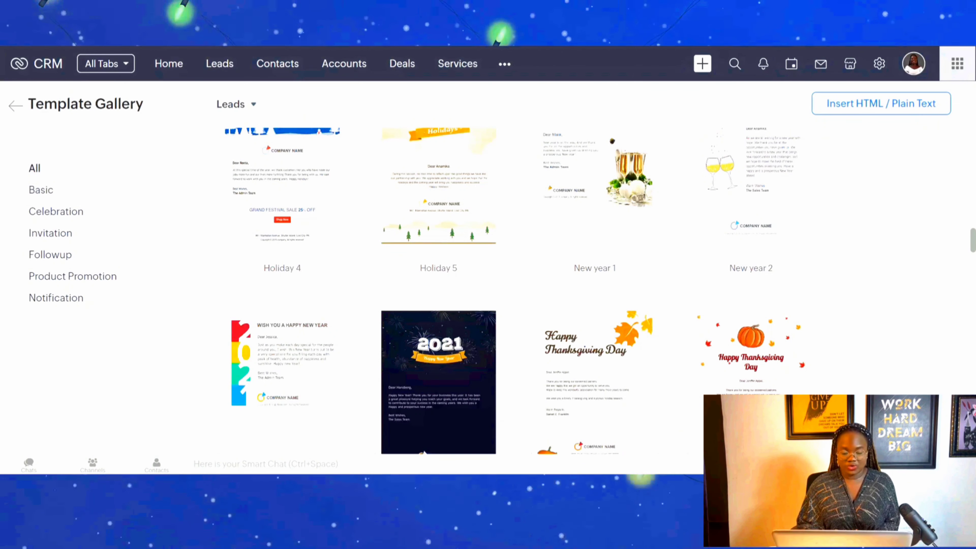
scroll(972, 342, down, 8)
scroll(972, 342, down, 8)
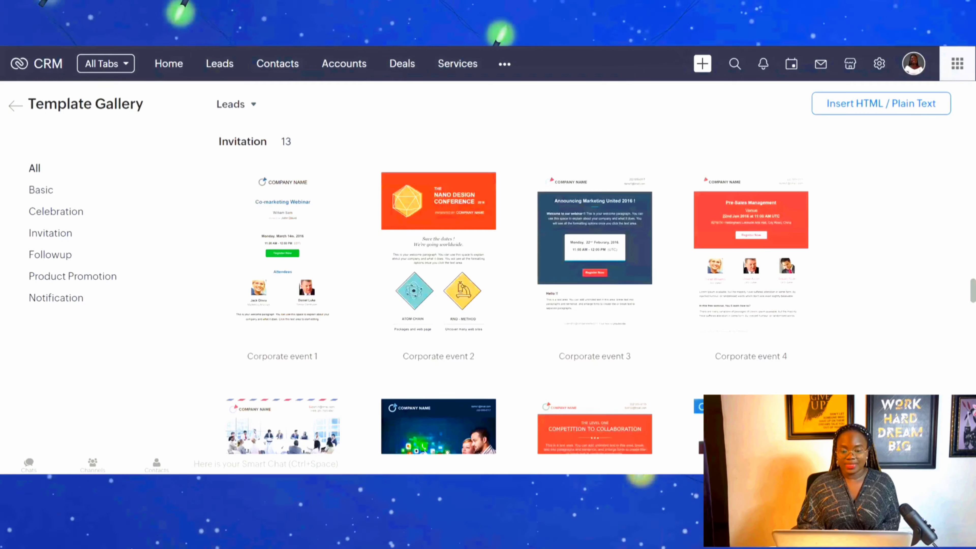
scroll(974, 229, up, 8)
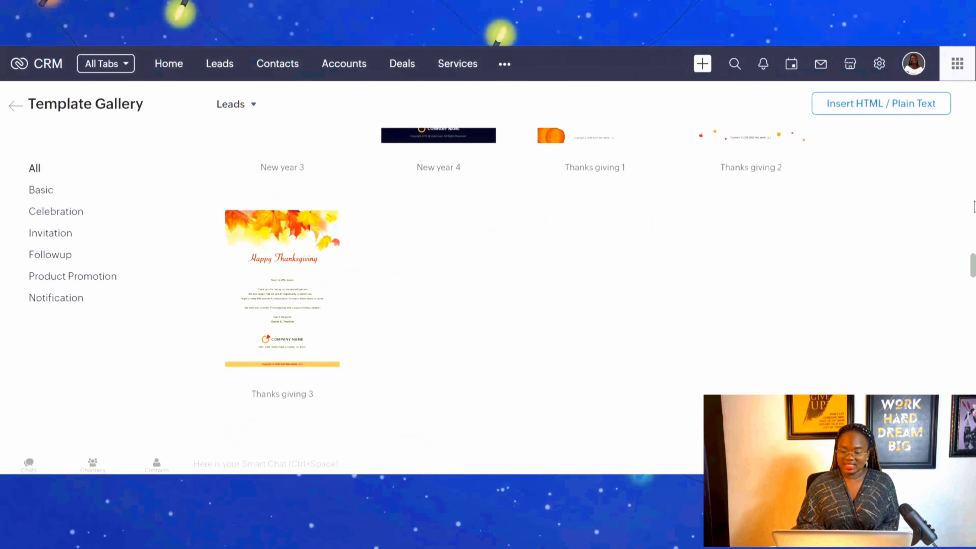
scroll(973, 216, up, 5)
scroll(974, 192, up, 6)
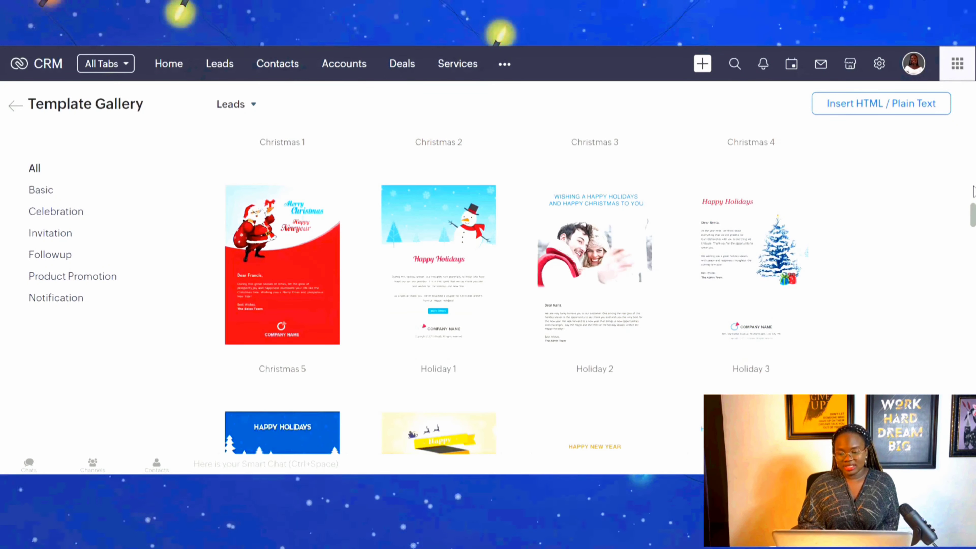
scroll(974, 169, up, 5)
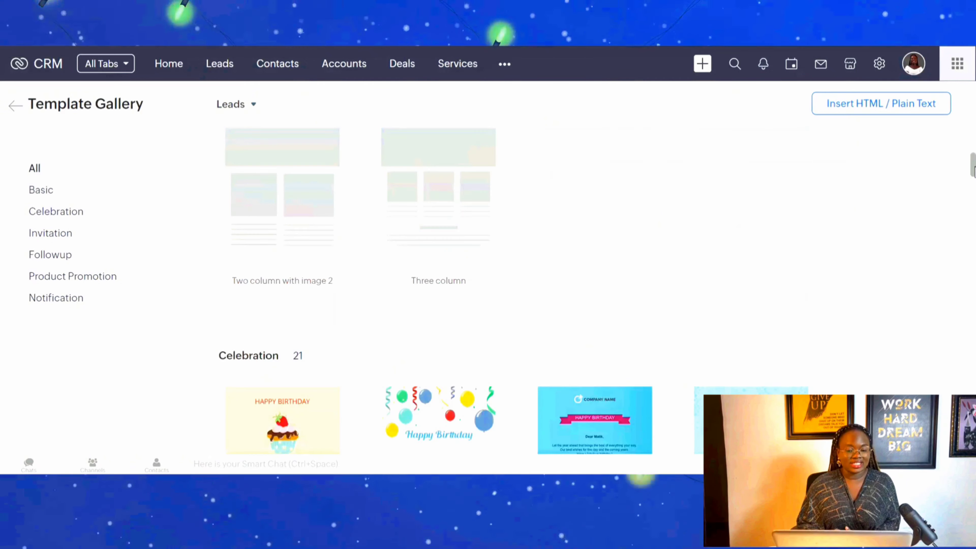
scroll(974, 139, up, 5)
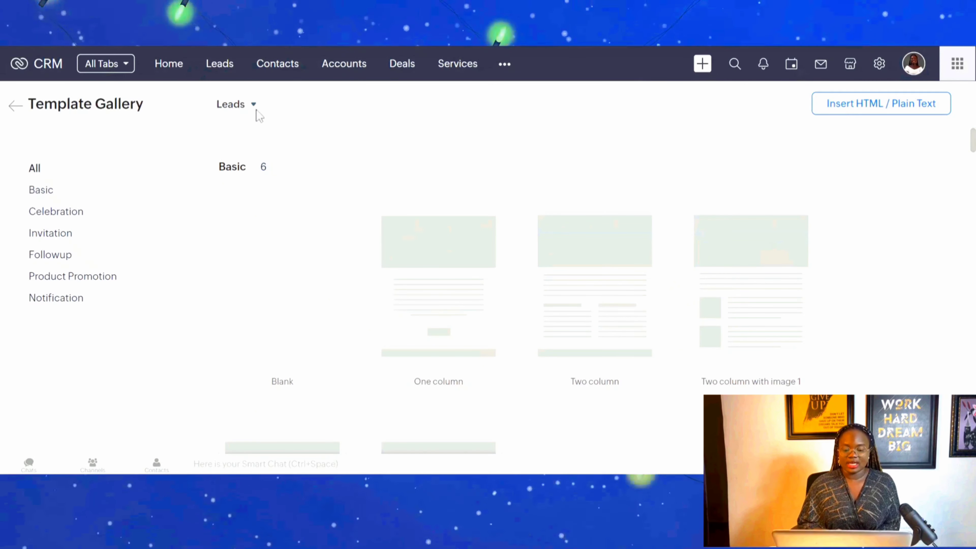
Choose the Blank template and name it "Welcome email".
mouse_move(244, 261)
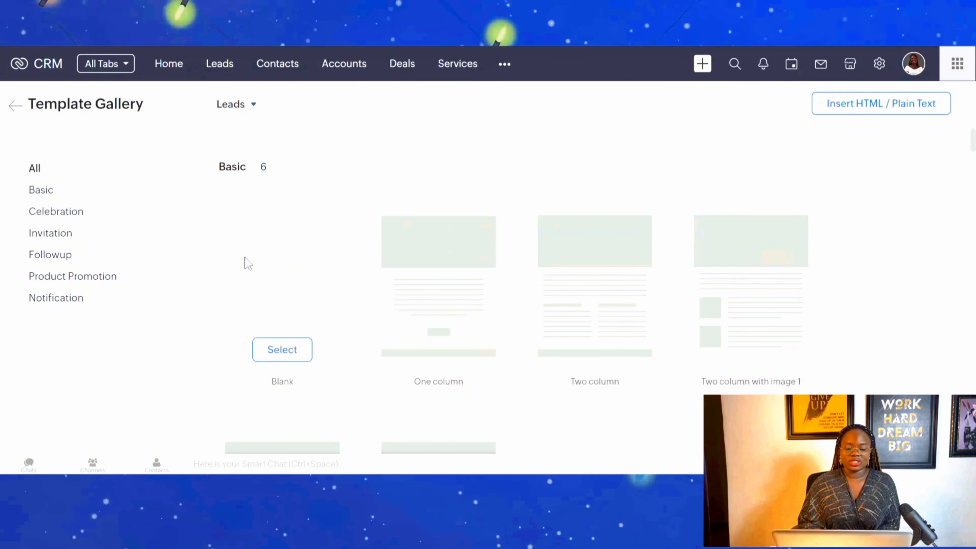
click(281, 348)
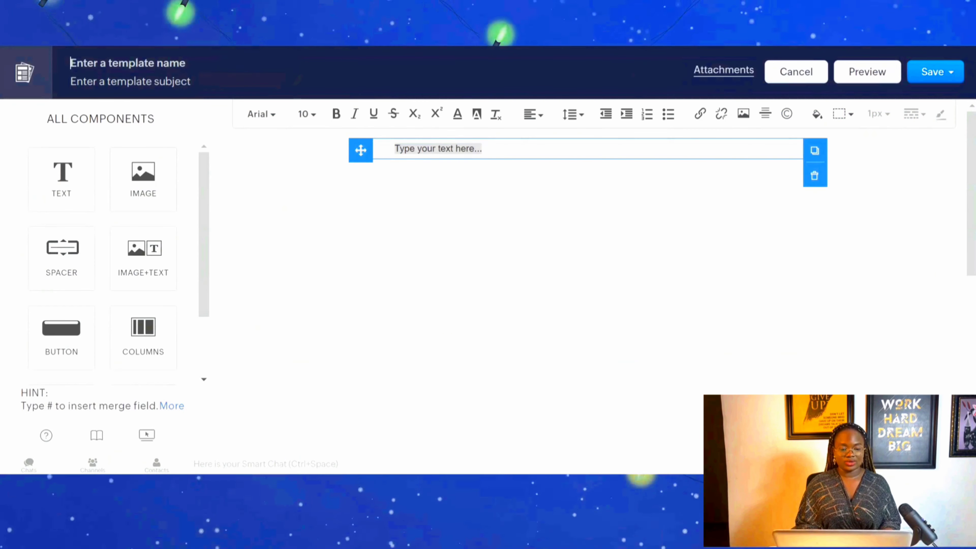
text(We)
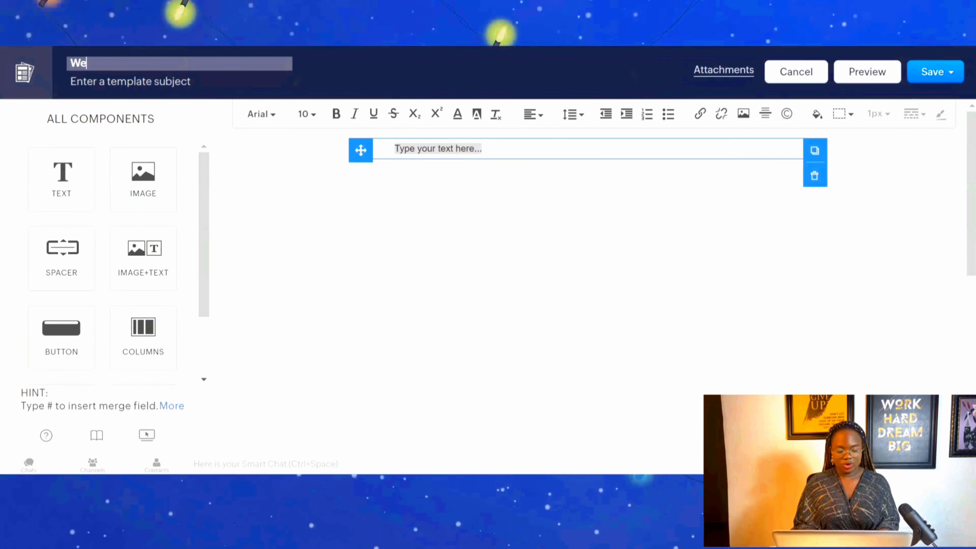
text(lcome email)
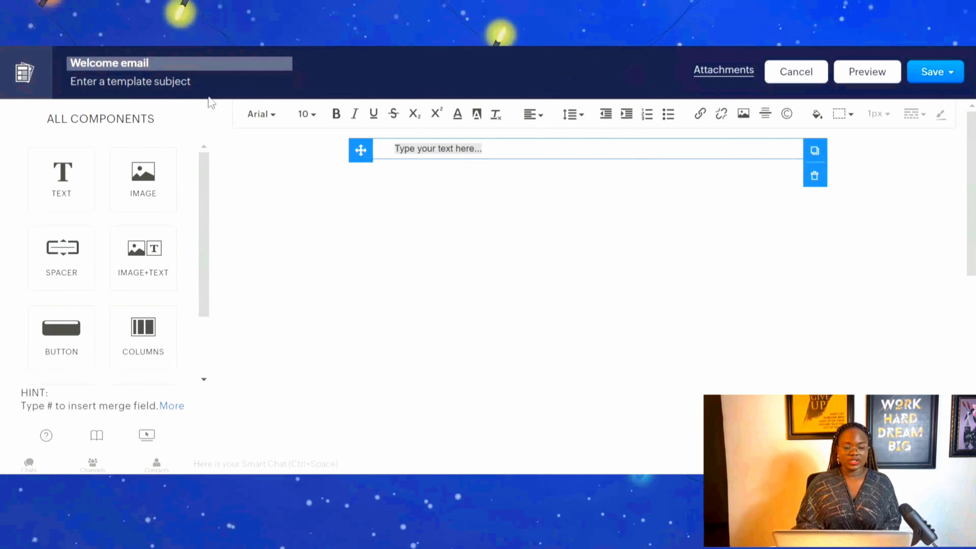
Set the template subject to "Welcome to CRMinstructor– We're Excited to Connect!".
click(156, 82)
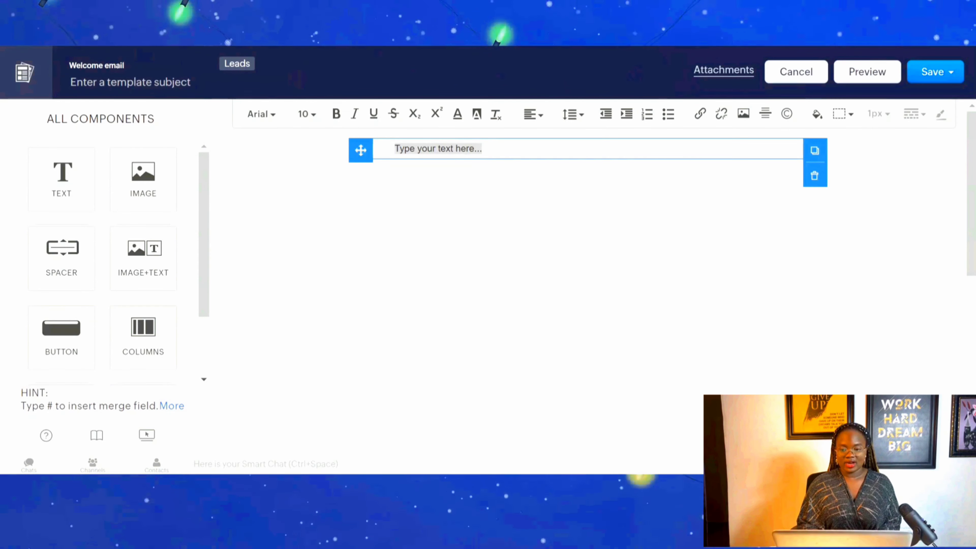
text(Welcome to CRMinstructor– We’re Excited to Connect!)
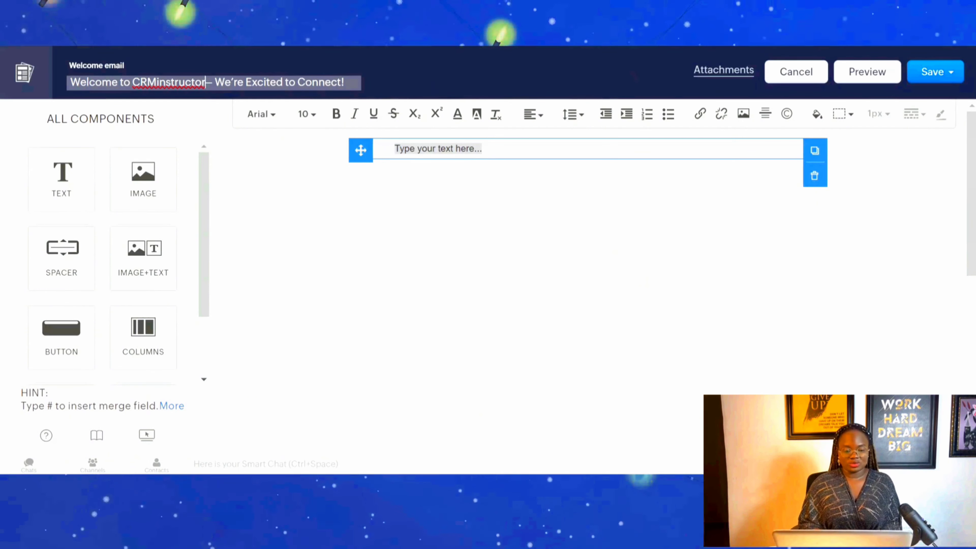
click(515, 233)
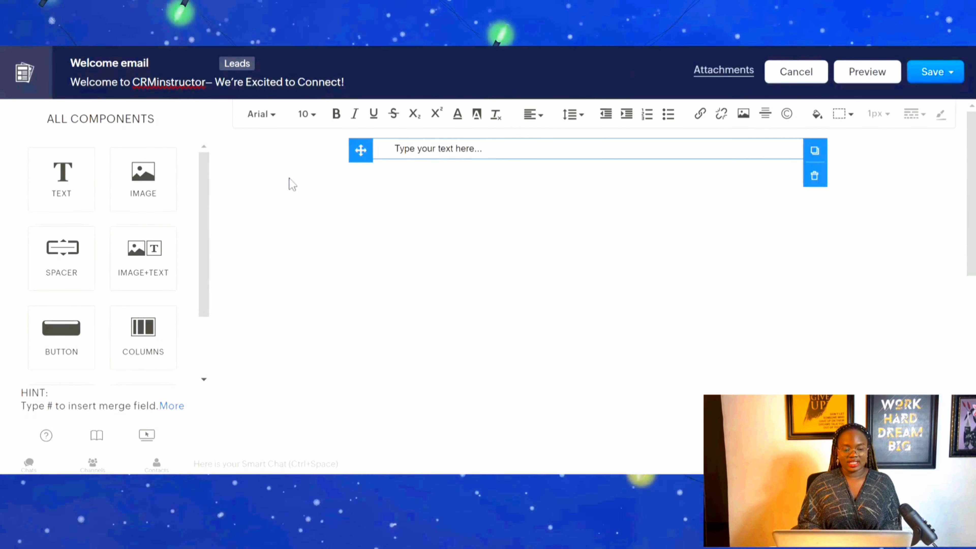
Add a plain Text block below the existing one in the email body and delete the original text block.
drag(199, 304, 199, 354)
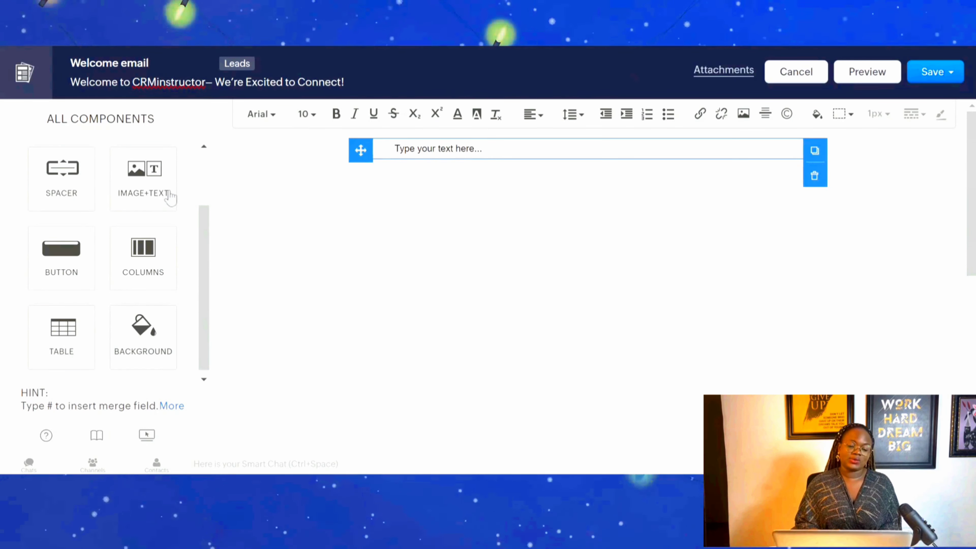
scroll(203, 196, up, 3)
click(79, 202)
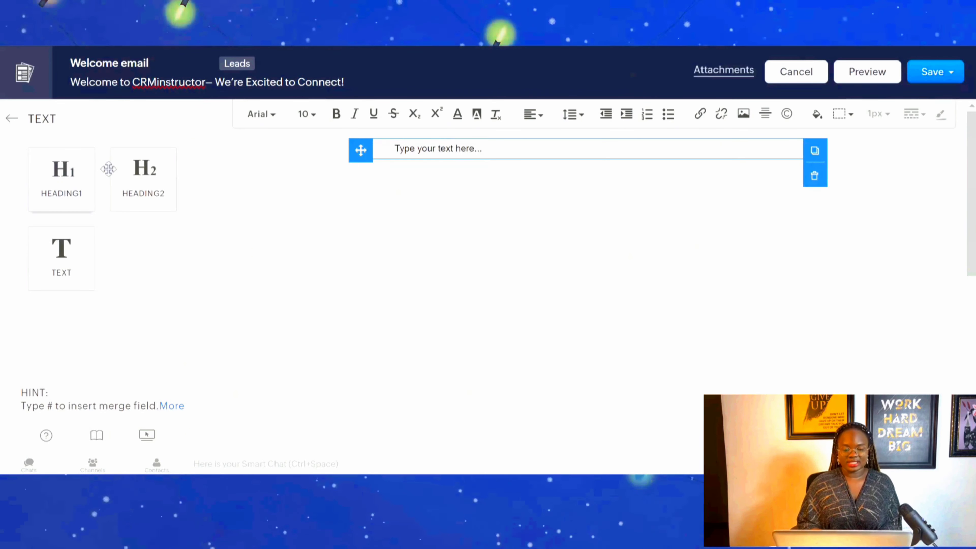
drag(48, 272, 526, 181)
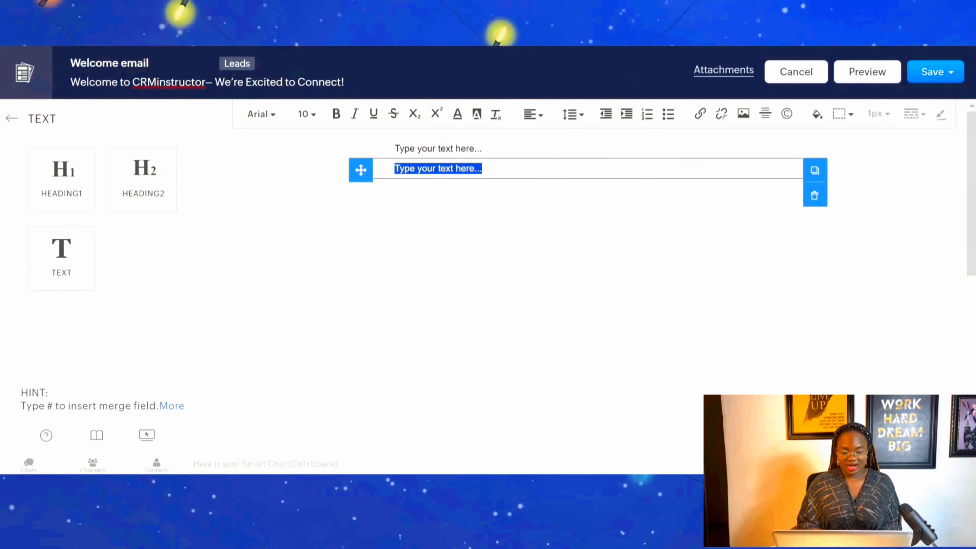
click(453, 148)
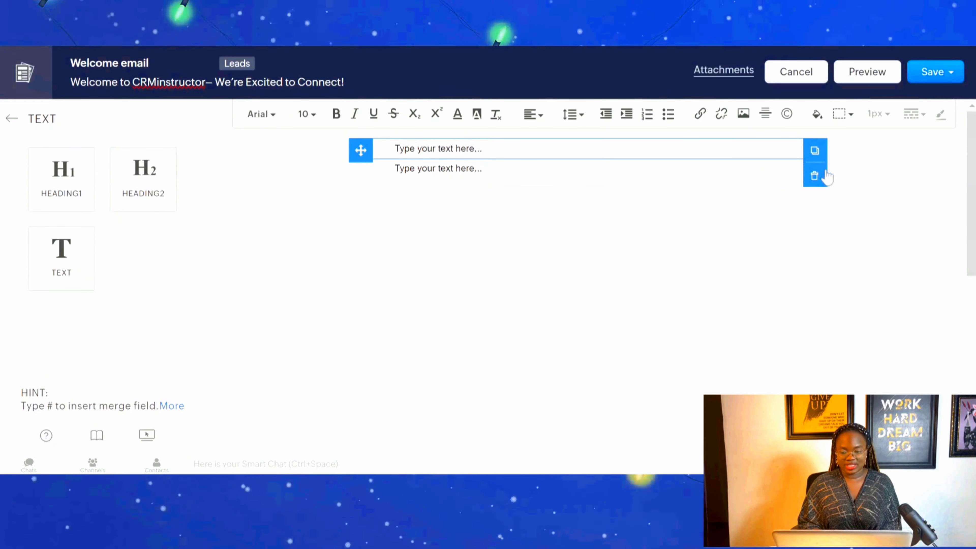
click(815, 177)
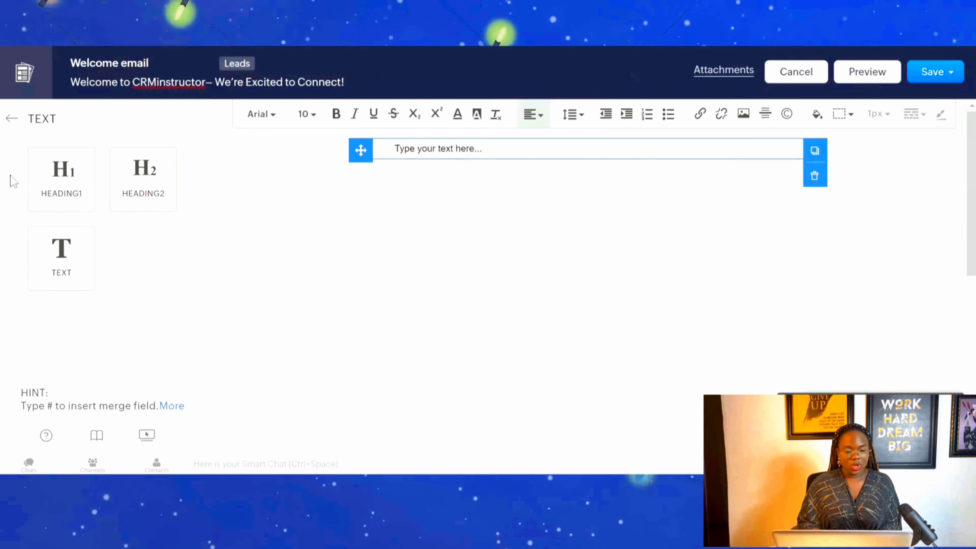
Add a single-image block (IMAGE1) below the text block in the email body.
click(11, 118)
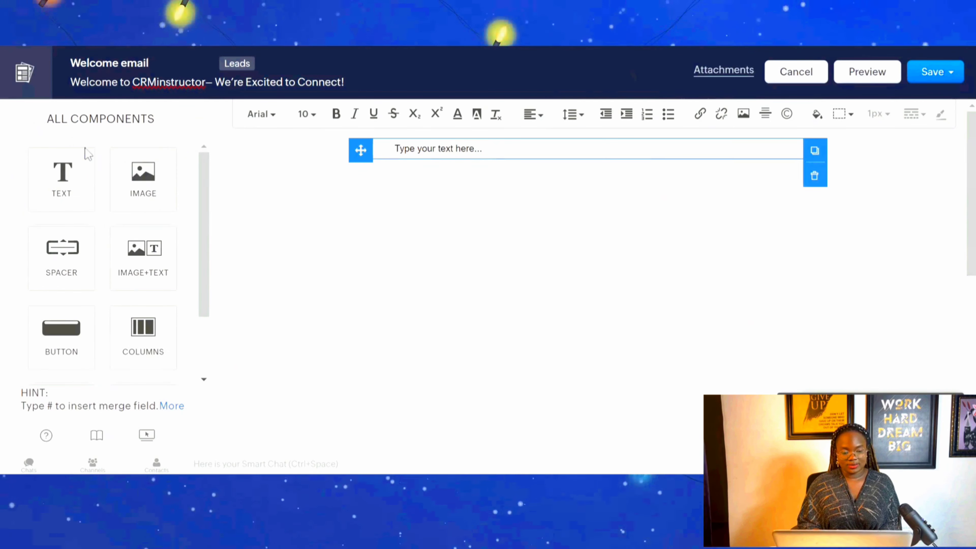
click(135, 184)
drag(135, 184, 222, 167)
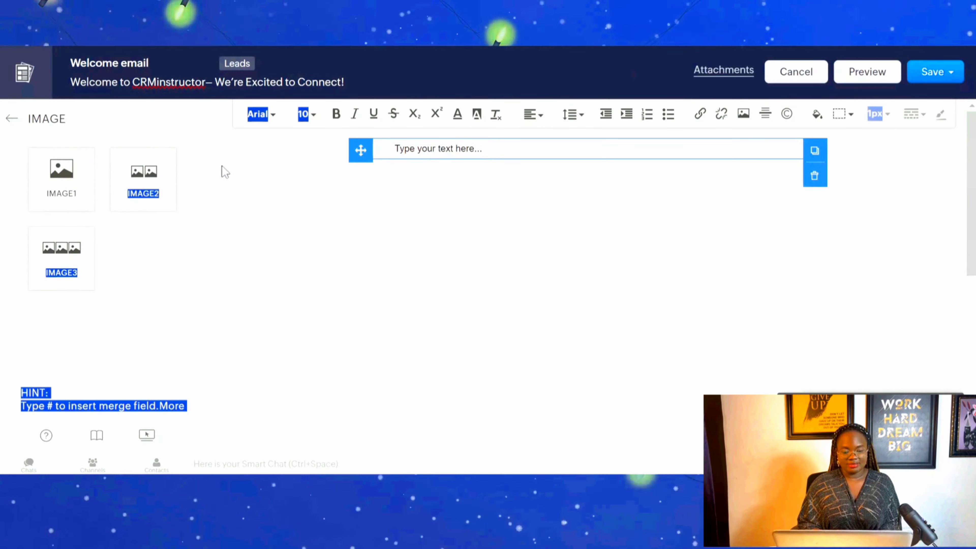
click(174, 299)
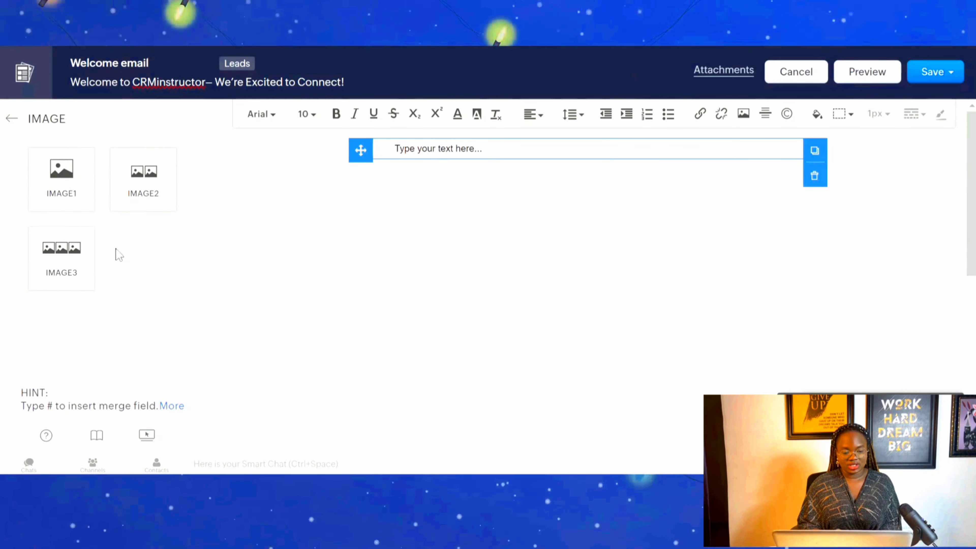
click(61, 194)
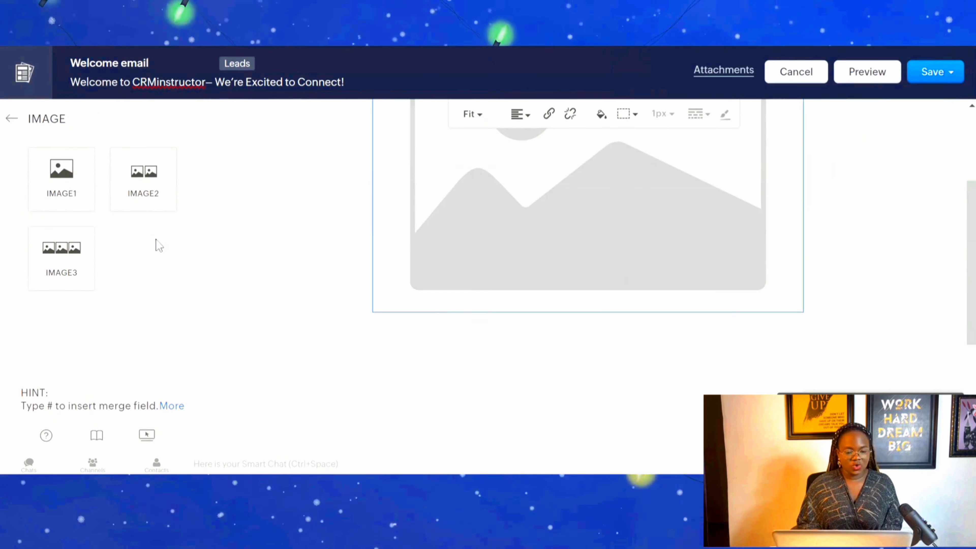
Look through the list of email components and the Image+Text layout variants.
click(11, 118)
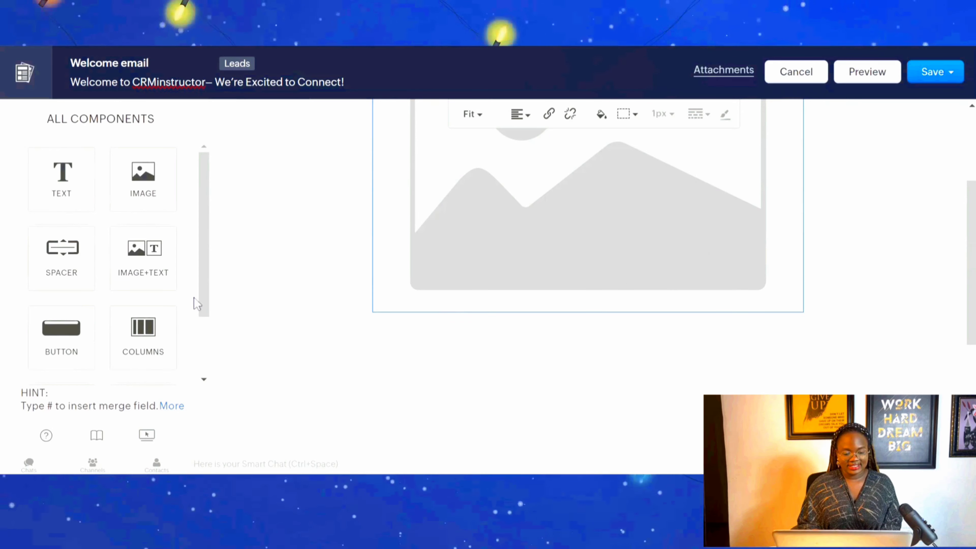
scroll(206, 354, down, 2)
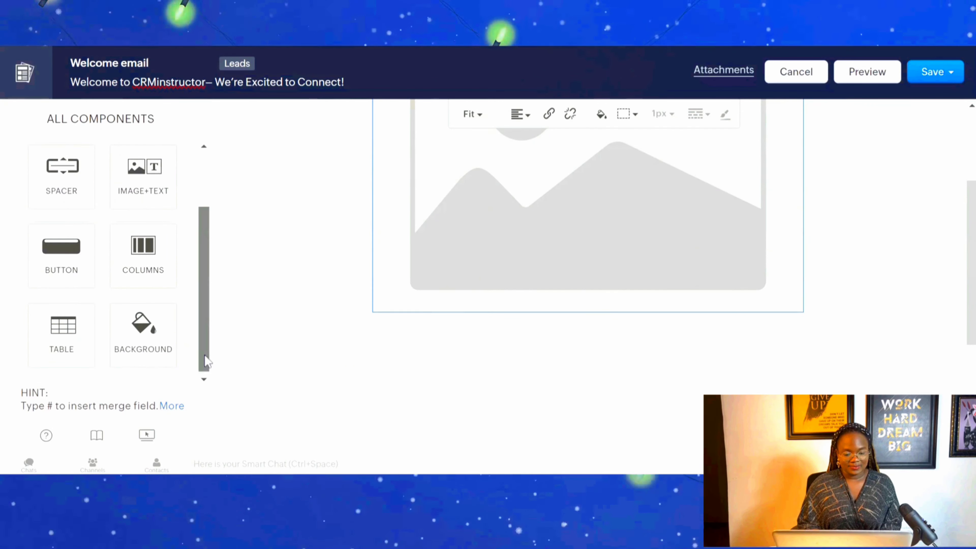
drag(206, 354, 207, 317)
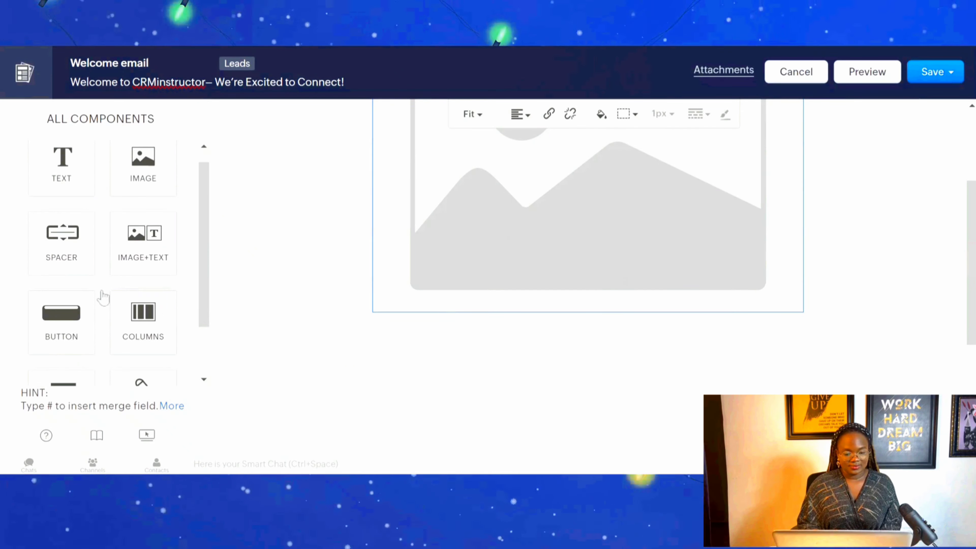
click(136, 244)
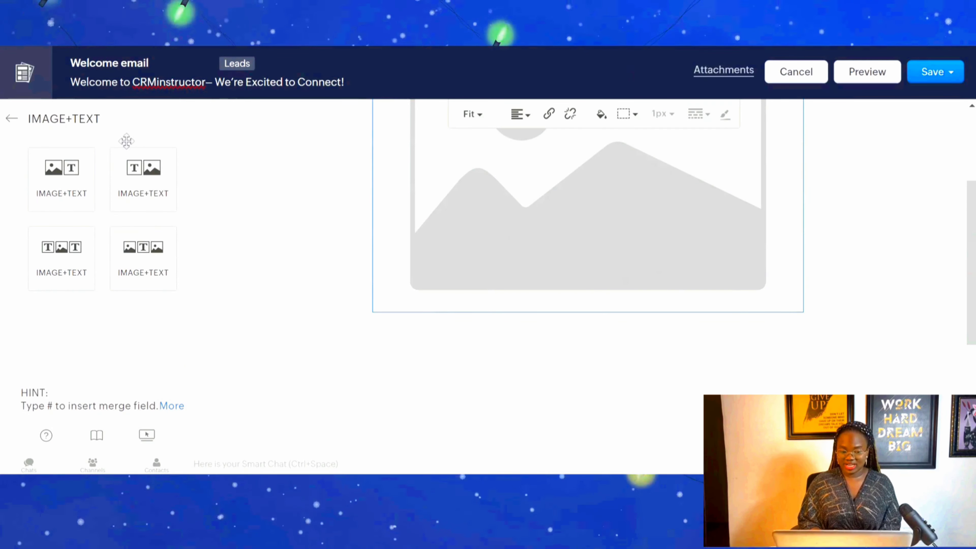
click(11, 119)
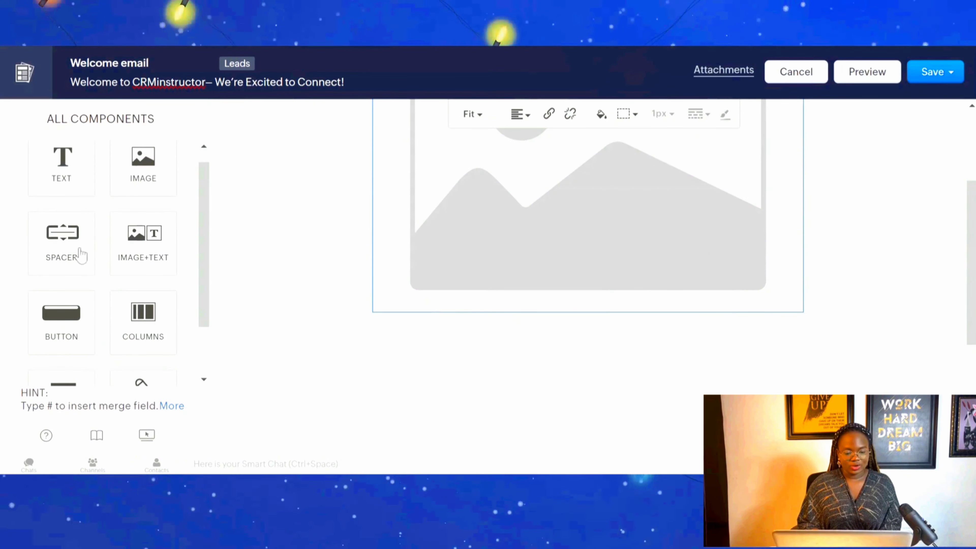
Add a 10px spacer below the image block in the email body and resize it to 19px.
drag(79, 249, 418, 289)
click(199, 337)
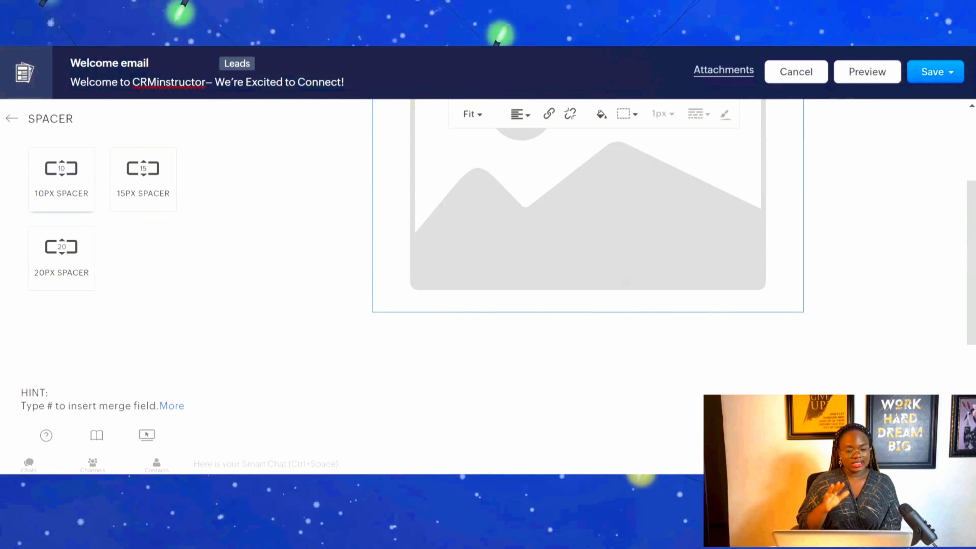
drag(54, 196, 477, 294)
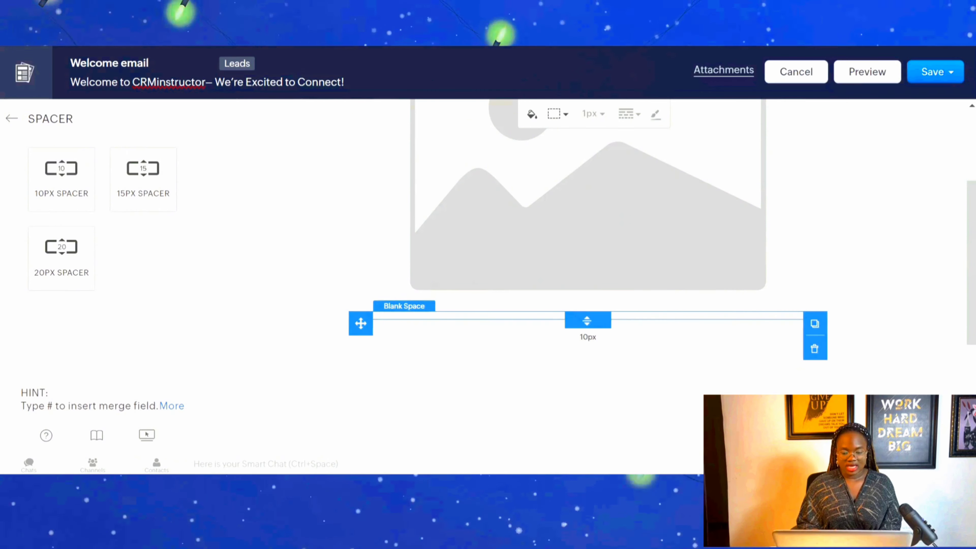
drag(587, 321, 593, 375)
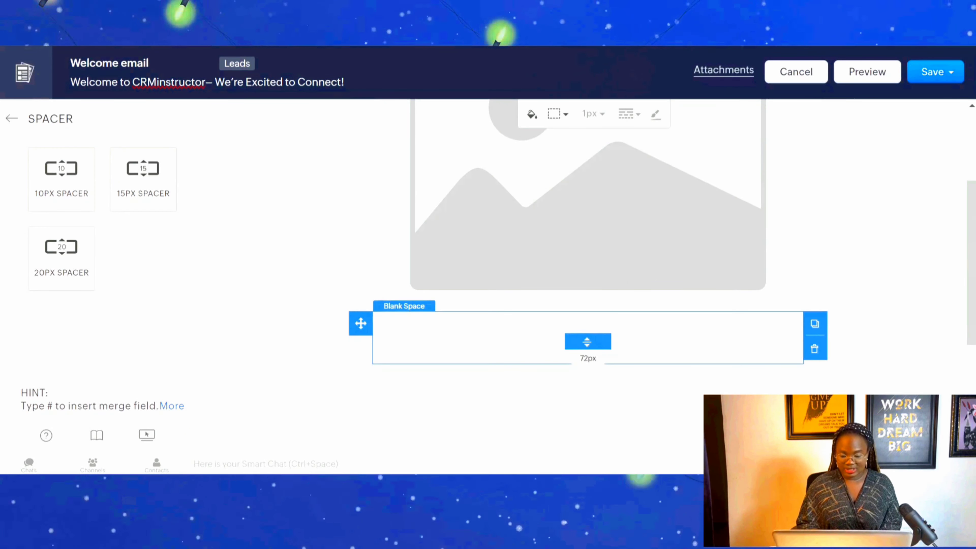
click(590, 346)
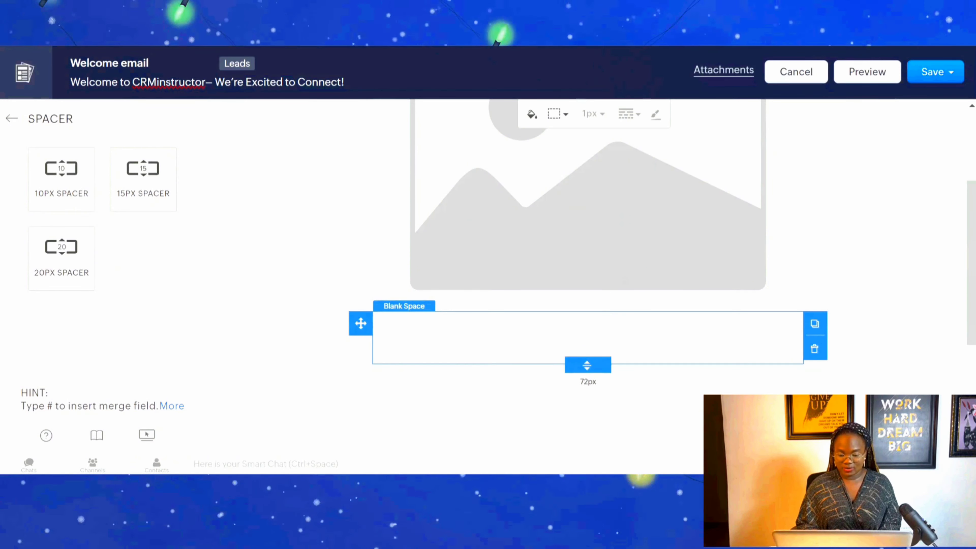
drag(587, 366, 586, 331)
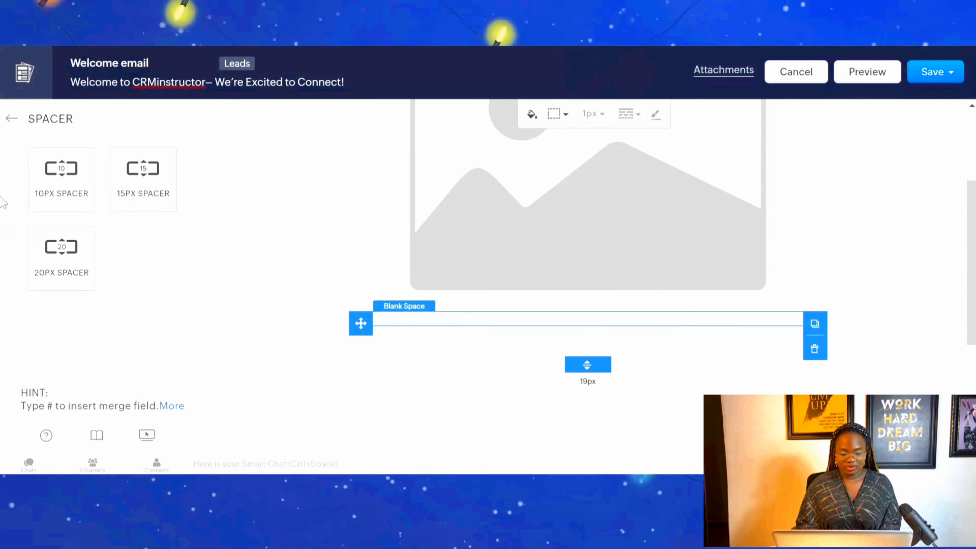
Add a rounded button directly below the image block in the email body.
click(11, 119)
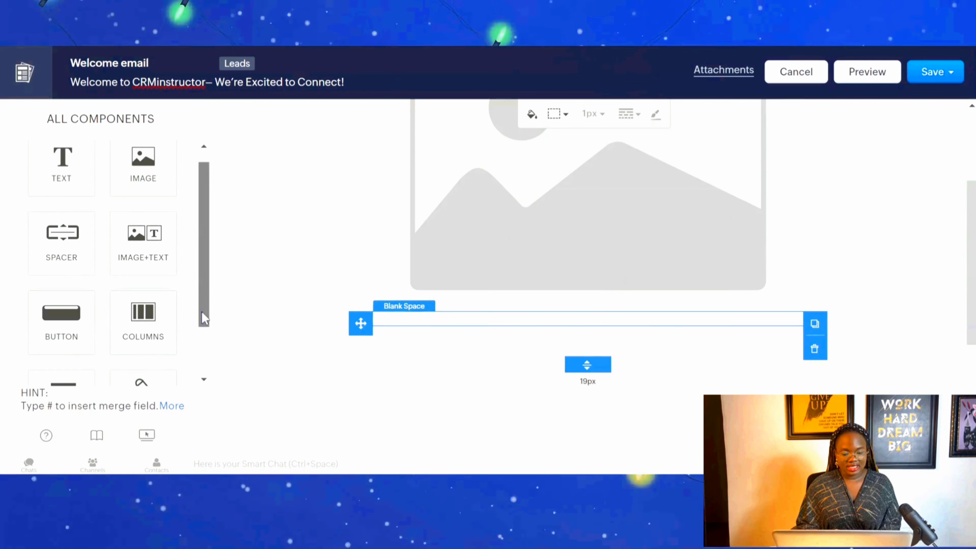
scroll(202, 311, down, 3)
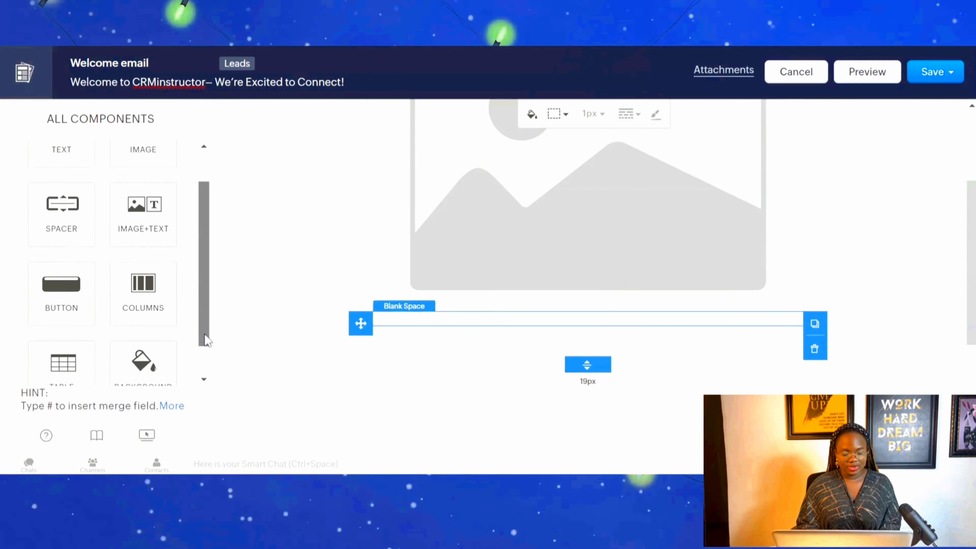
click(54, 280)
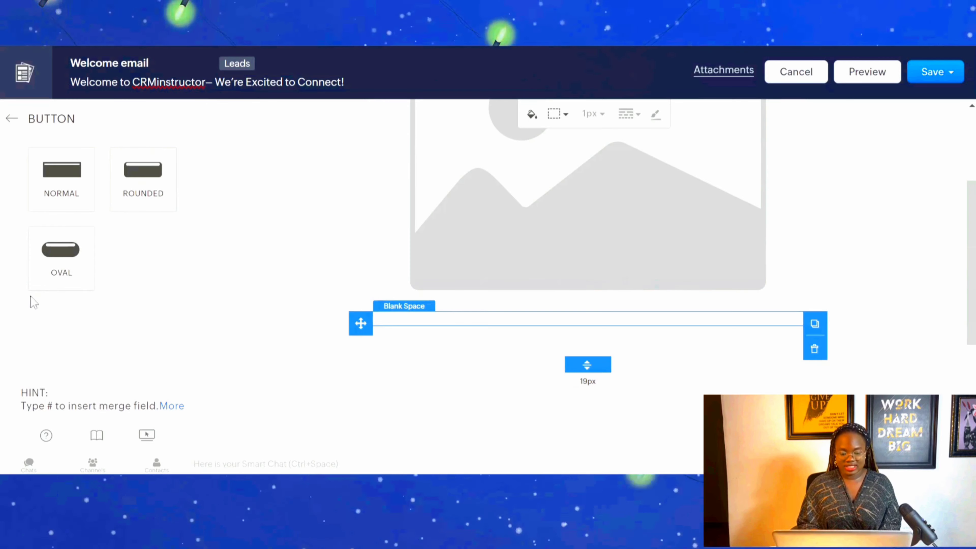
drag(142, 184, 562, 326)
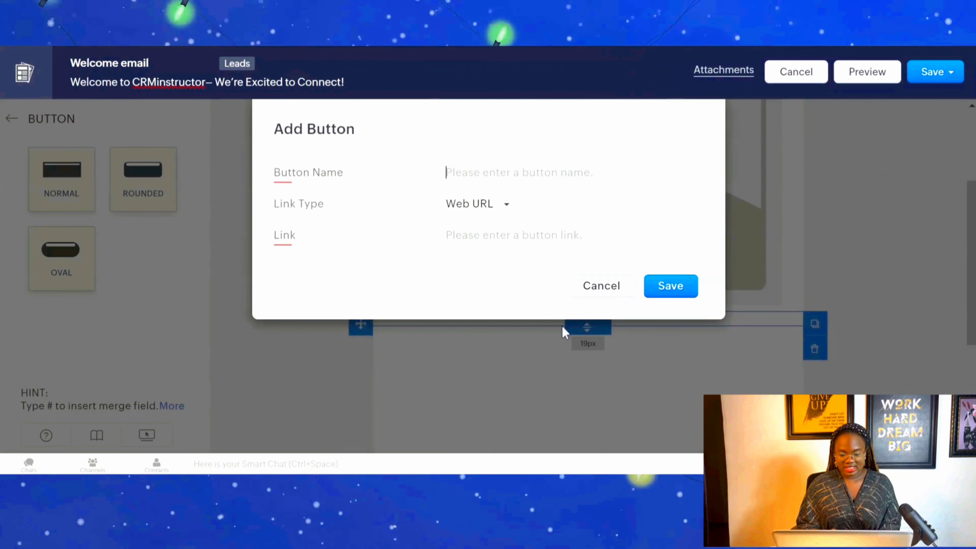
Name the button "Get Started", link it to the web URL crminstructor101.com and save it.
text(G)
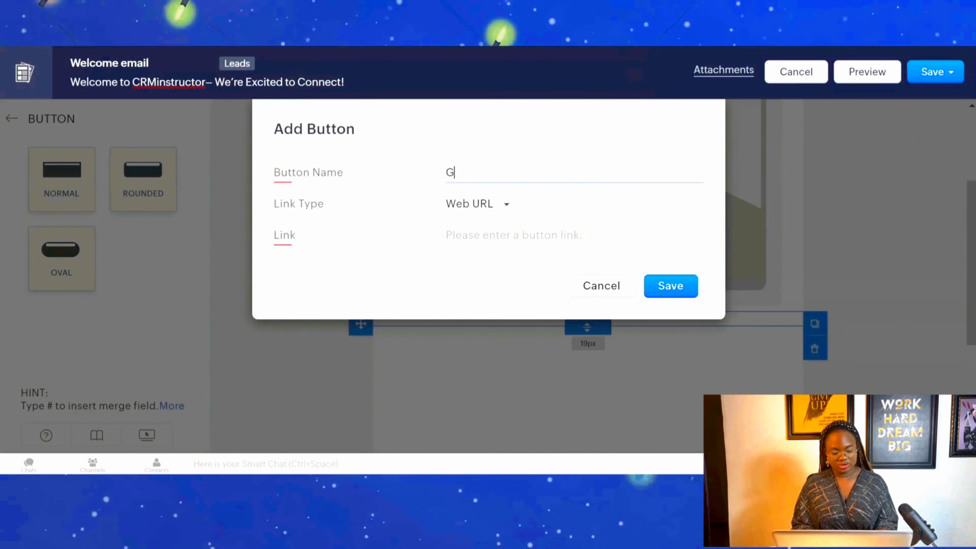
text(et Sta)
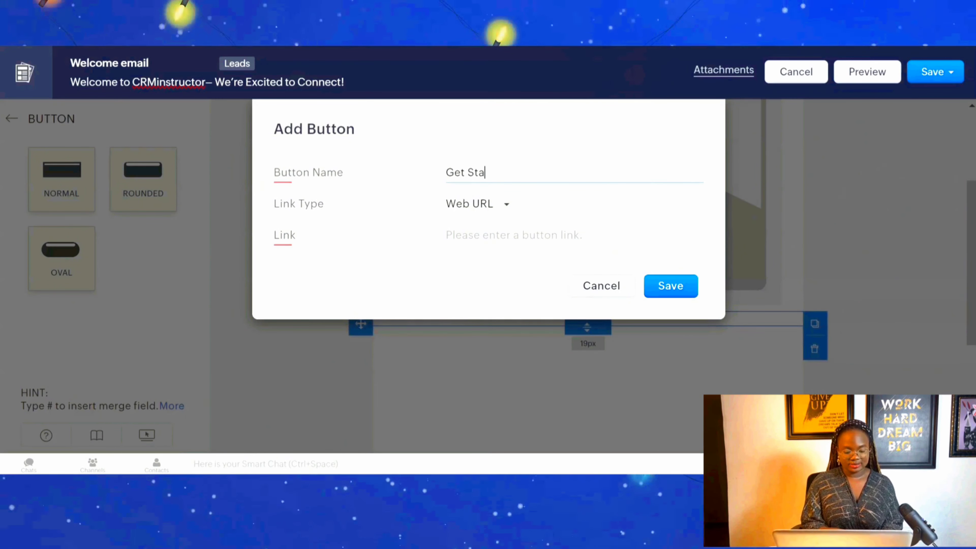
text(rted)
click(507, 203)
click(514, 221)
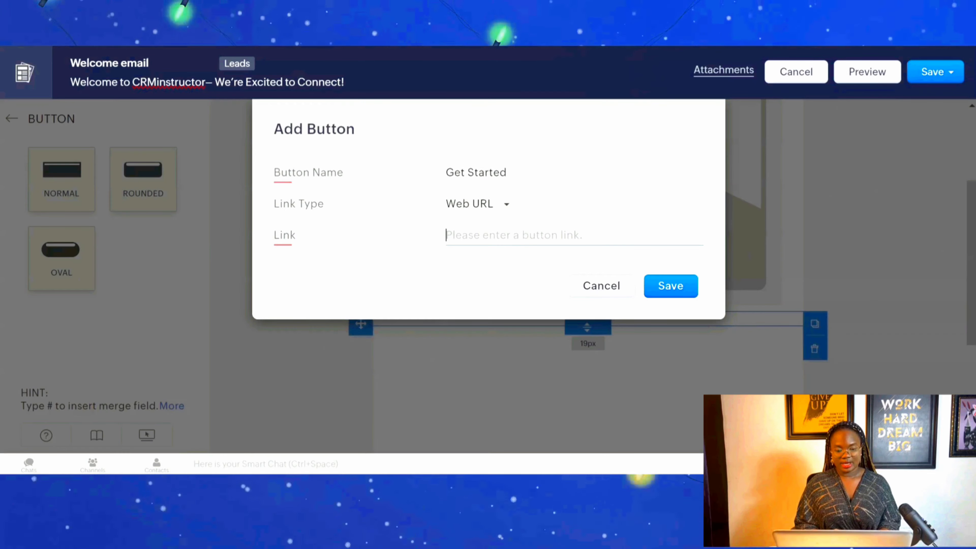
text(crminstructor101.com)
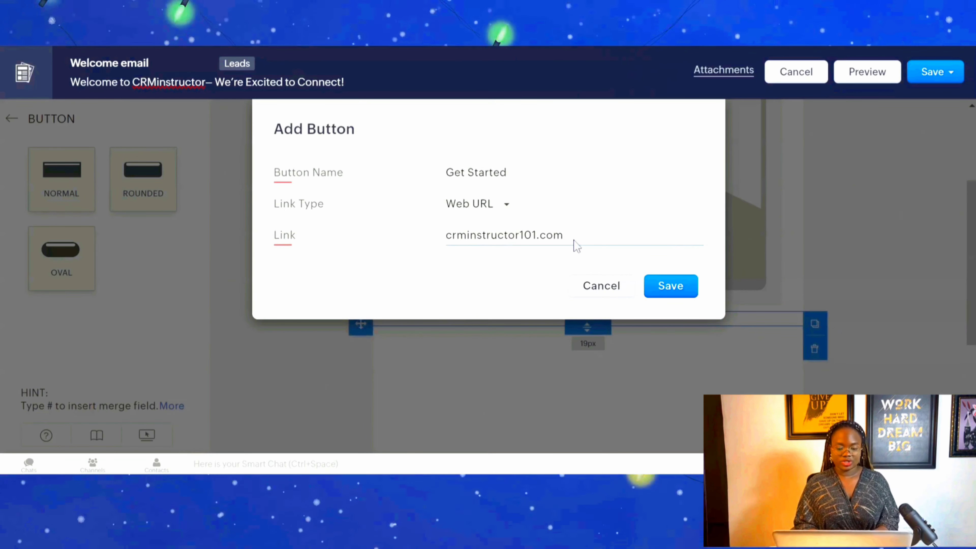
click(660, 287)
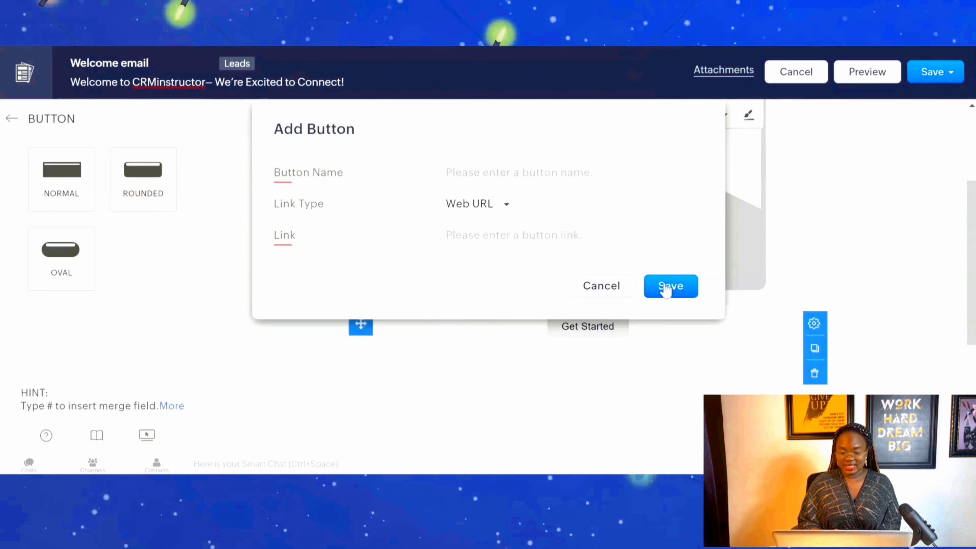
Upload the photo of two women whispering from the computer and insert it into the image block.
scroll(972, 232, up, 1)
click(508, 316)
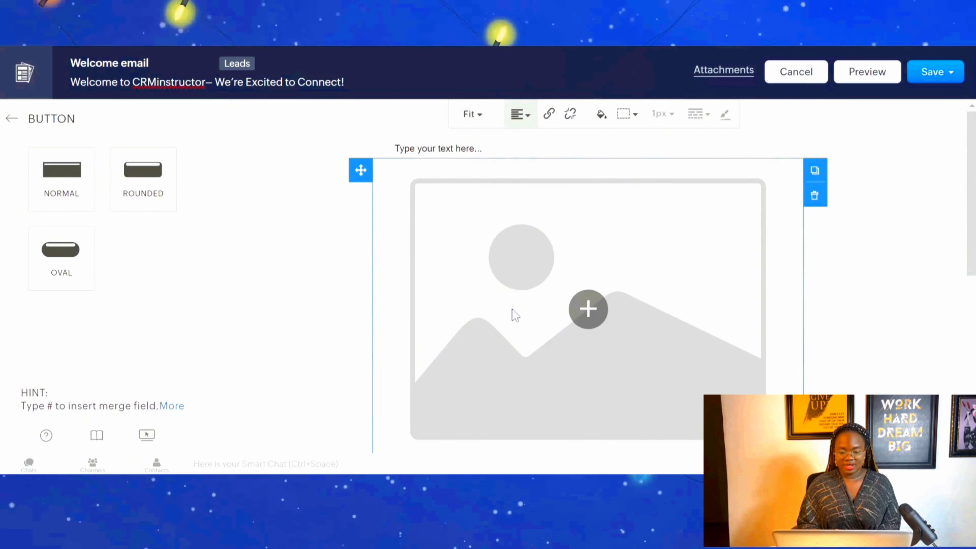
click(581, 317)
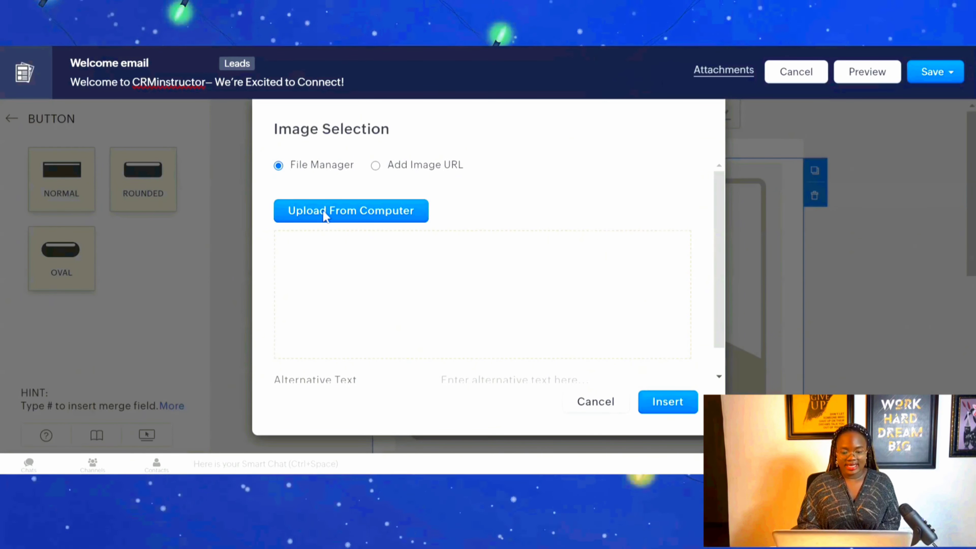
click(390, 166)
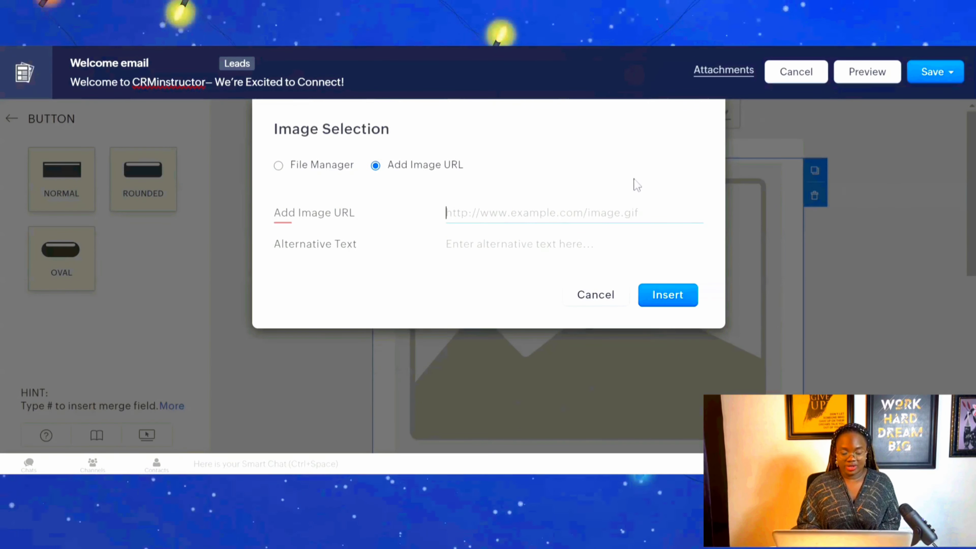
click(307, 171)
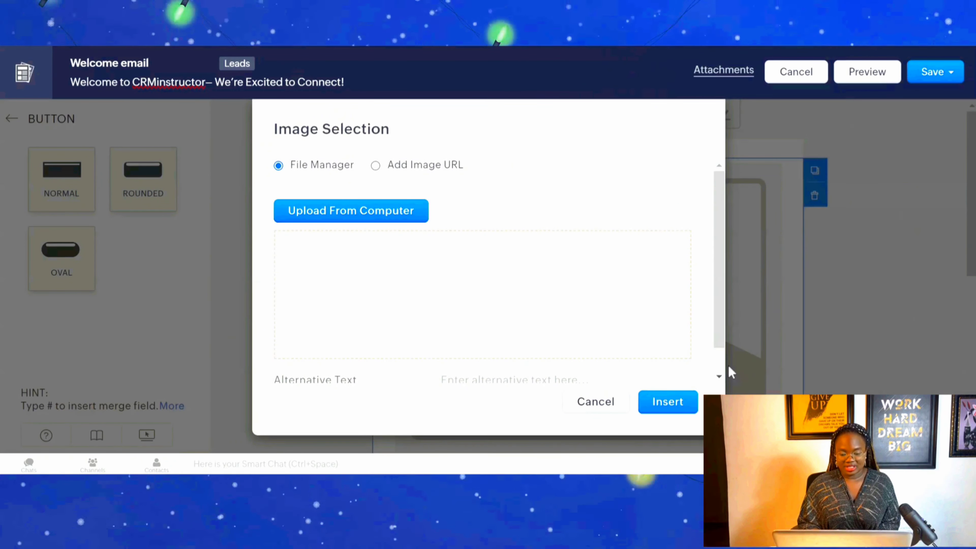
scroll(728, 367, down, 2)
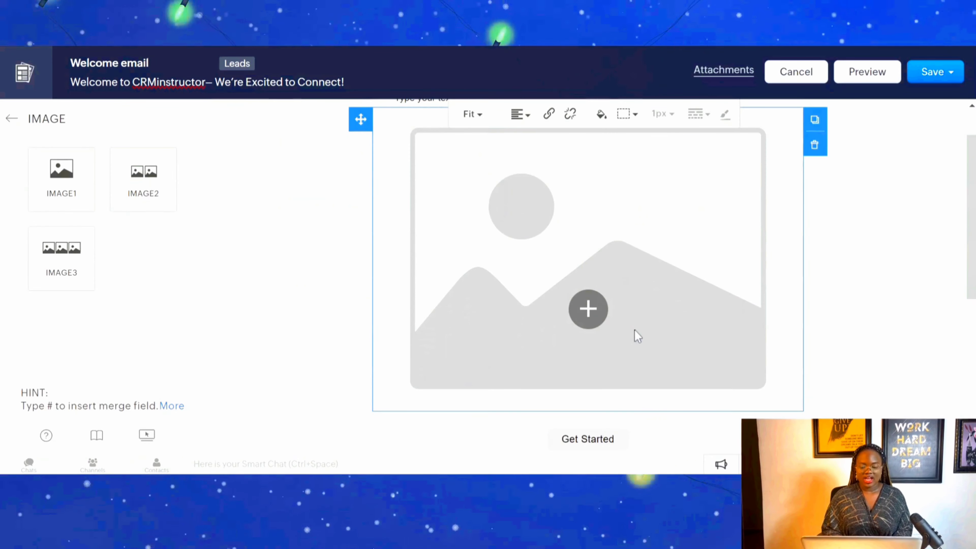
click(589, 322)
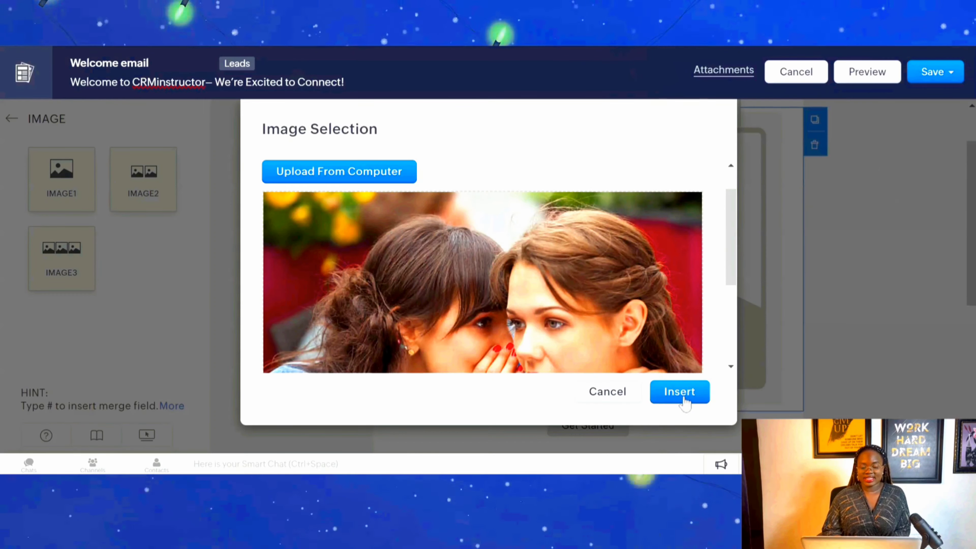
click(679, 392)
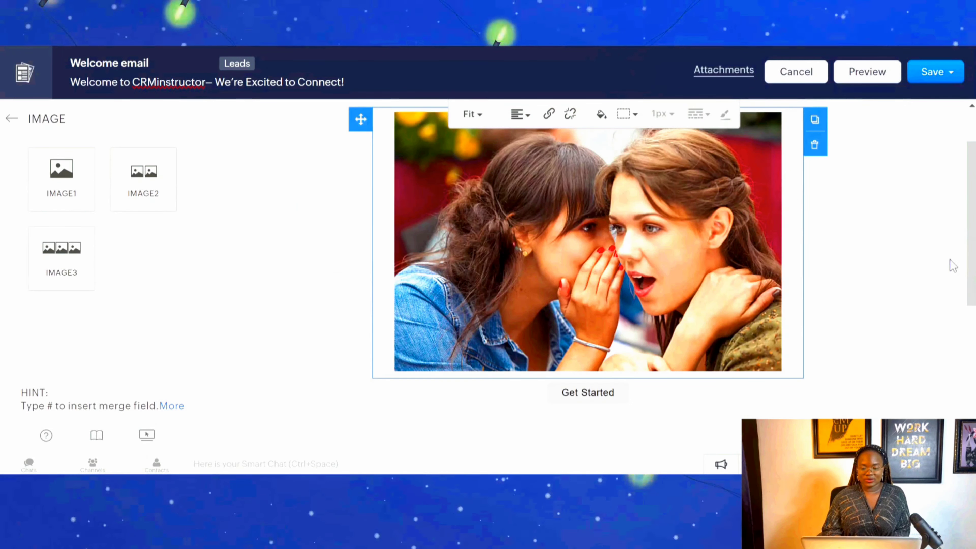
Replace the placeholder in the text block with the copied welcome message starting "We're thrilled to have you here".
drag(971, 272, 960, 195)
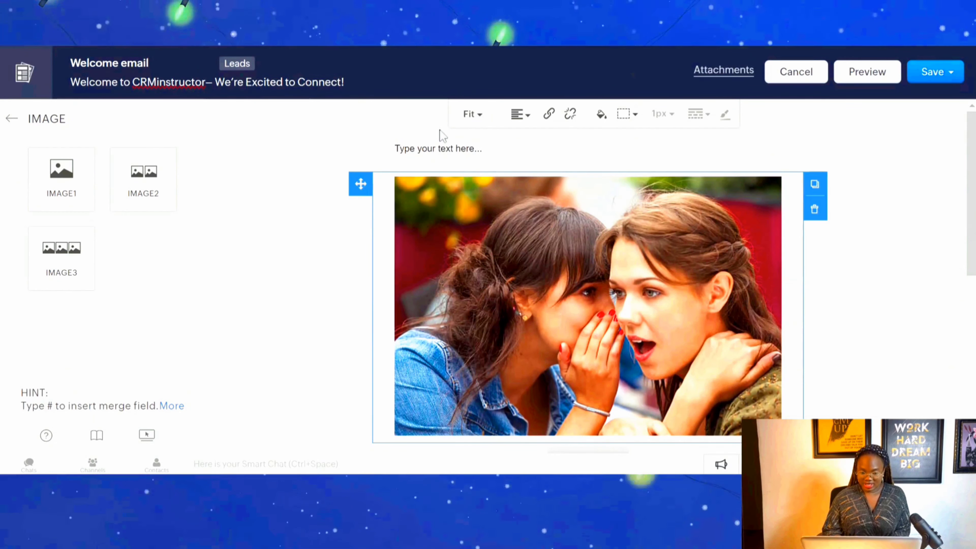
click(437, 148)
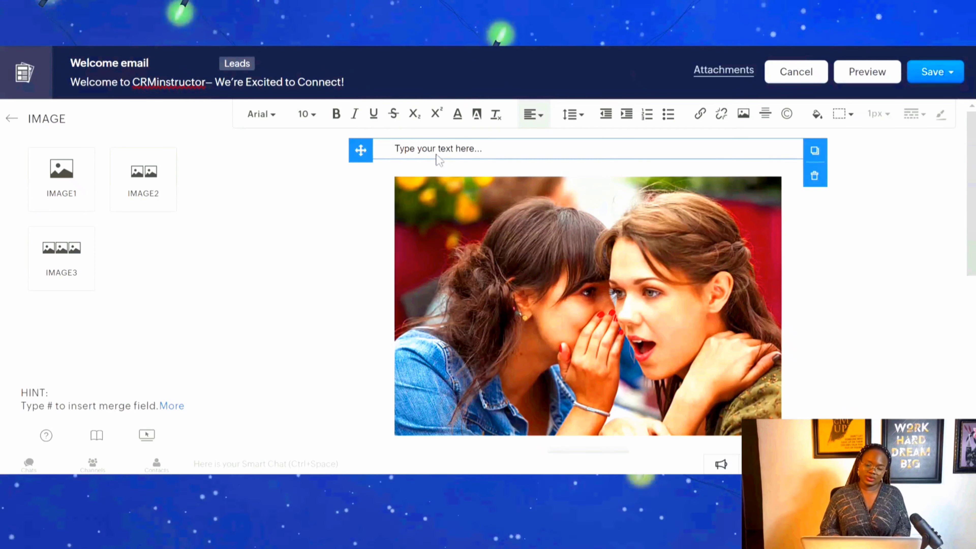
triple_click(438, 150)
text(We’re thrilled to have you here and look forward to getting to know you better. Thank you for showing interest in our services. What’s next? We’d love to learn more about your needs and how we can best assist you. Our team is dedicated to providing personalized solutions that help you achieve your goals.)
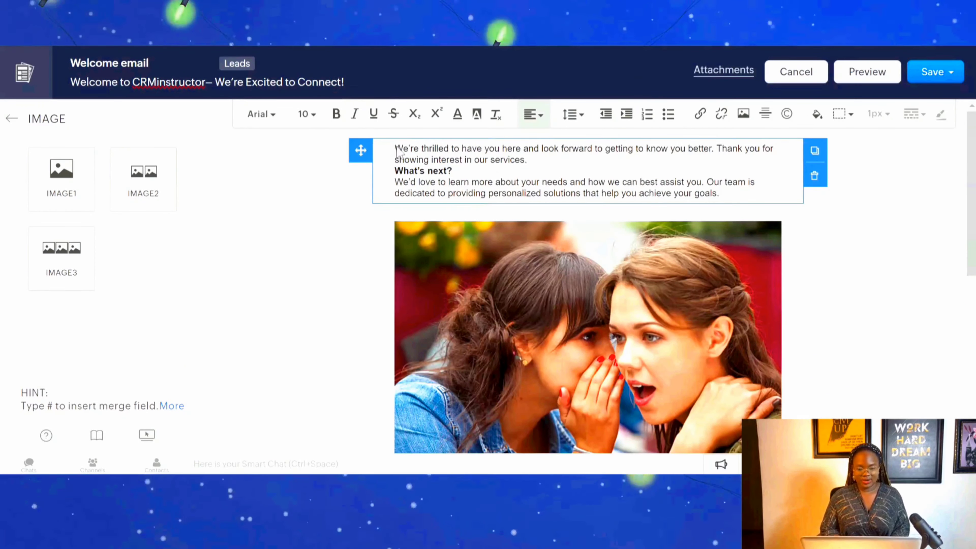
Format the whole welcome message in Times New Roman, size 14, and insert a blank line above "What's next?".
drag(719, 193, 338, 136)
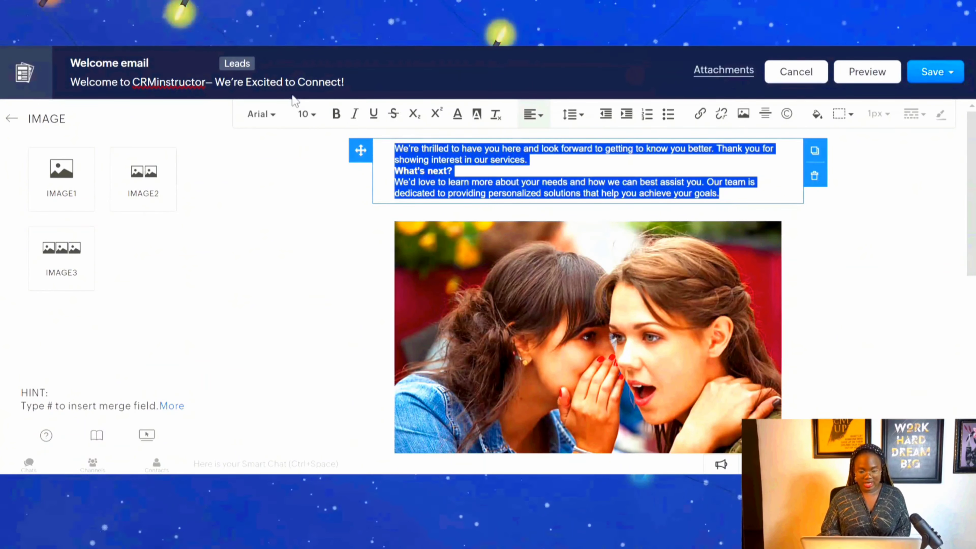
click(307, 113)
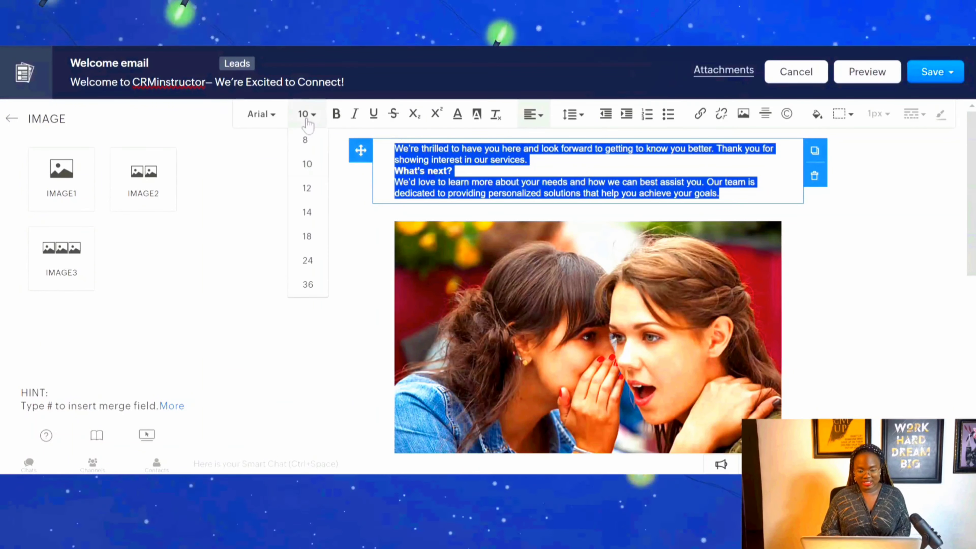
click(309, 236)
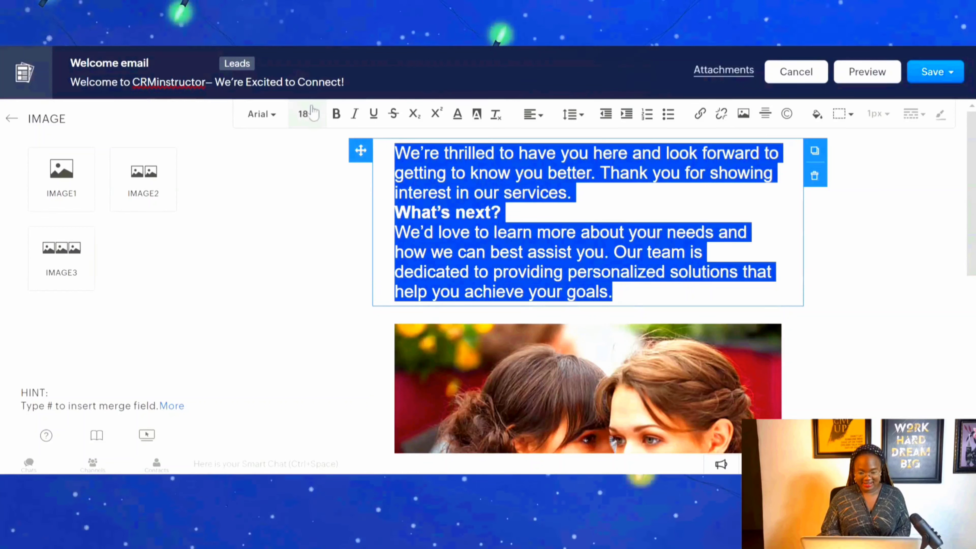
click(307, 114)
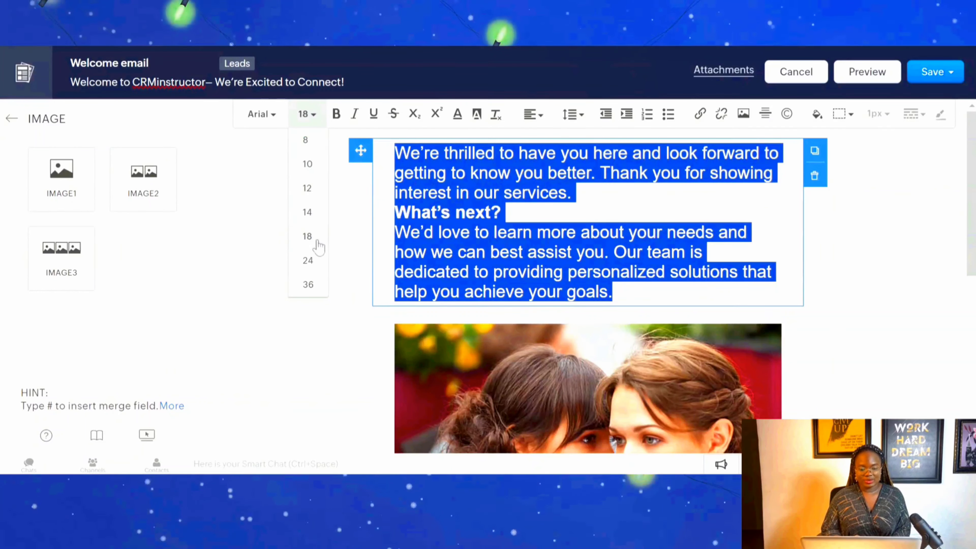
click(310, 214)
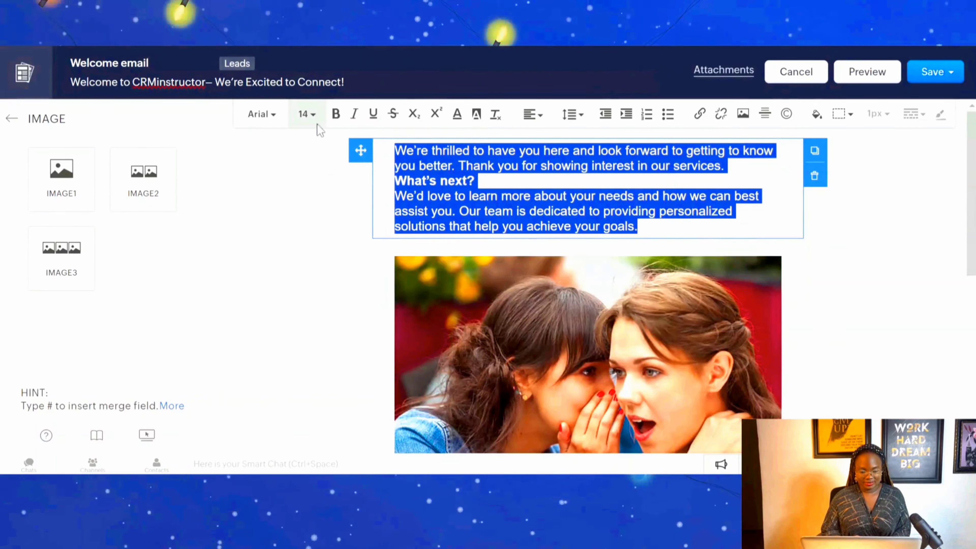
click(319, 108)
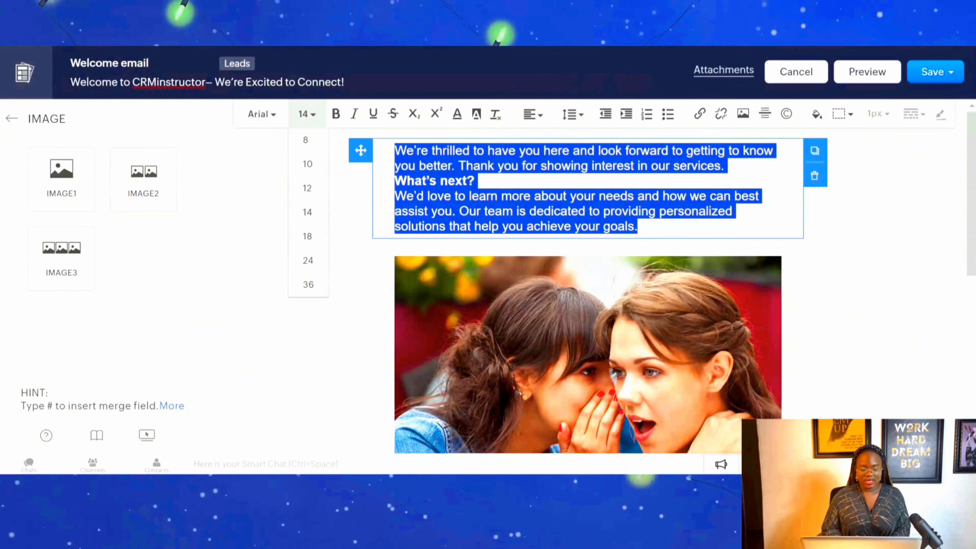
click(260, 115)
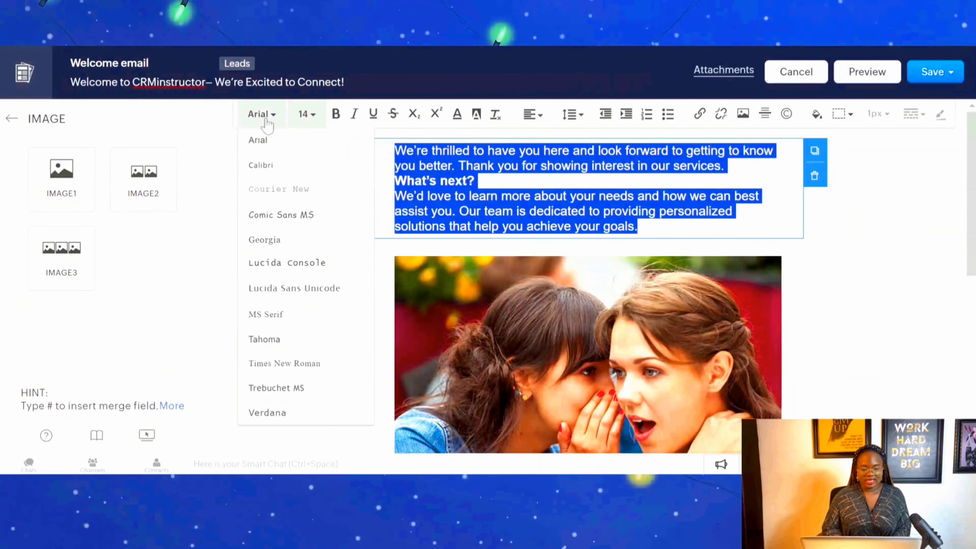
click(284, 363)
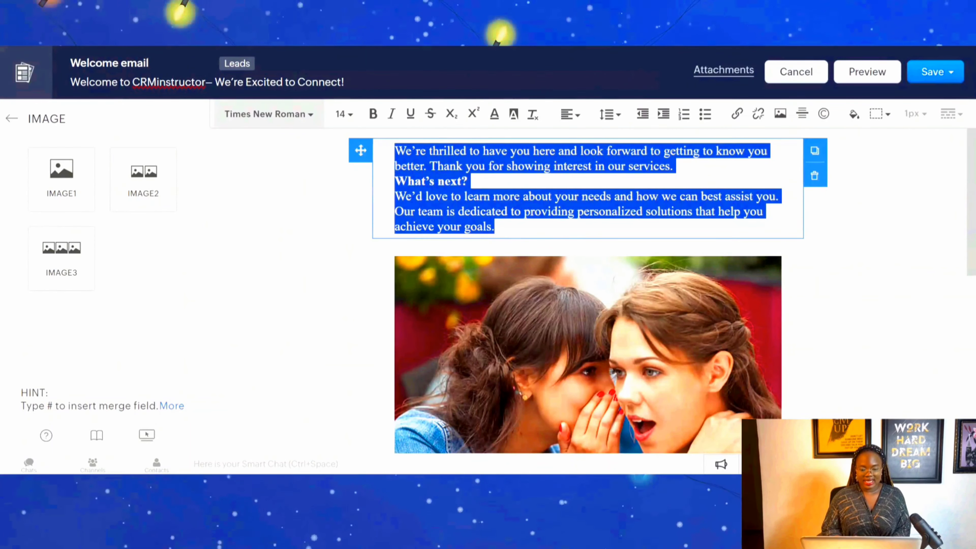
click(511, 166)
key(Return)
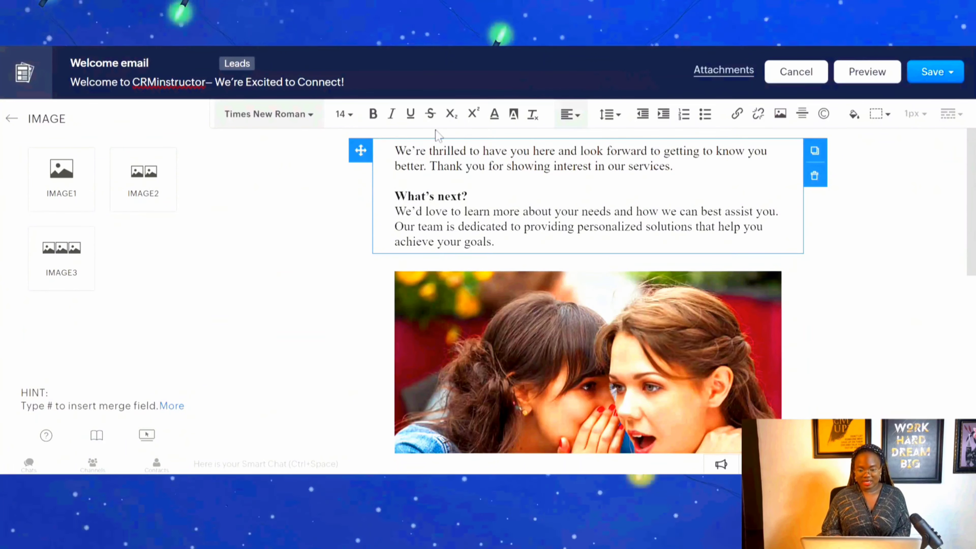
Begin the message with a separate greeting line "Hi" followed by the Leads First Name and Last Name merge fields, with a blank line below.
click(394, 150)
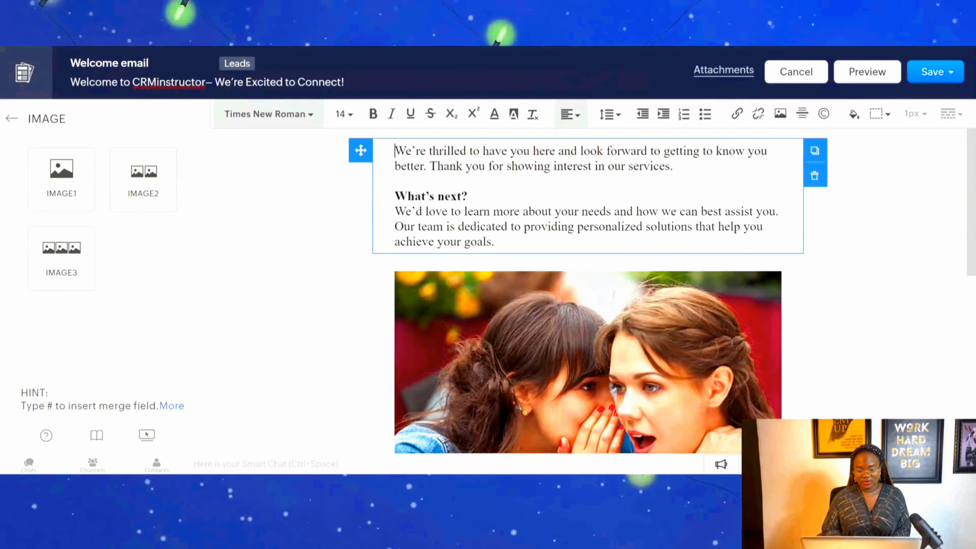
text(Hi)
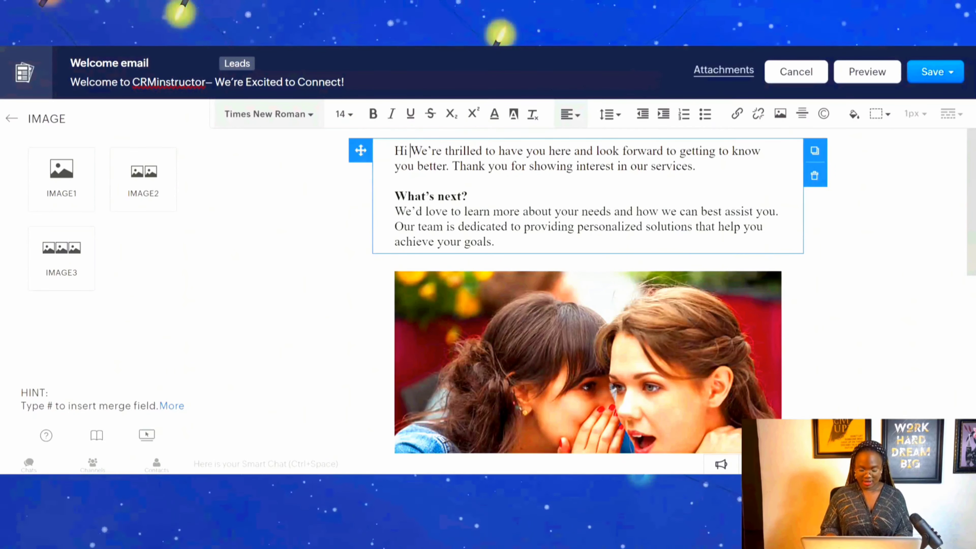
key(Return)
key(Return)
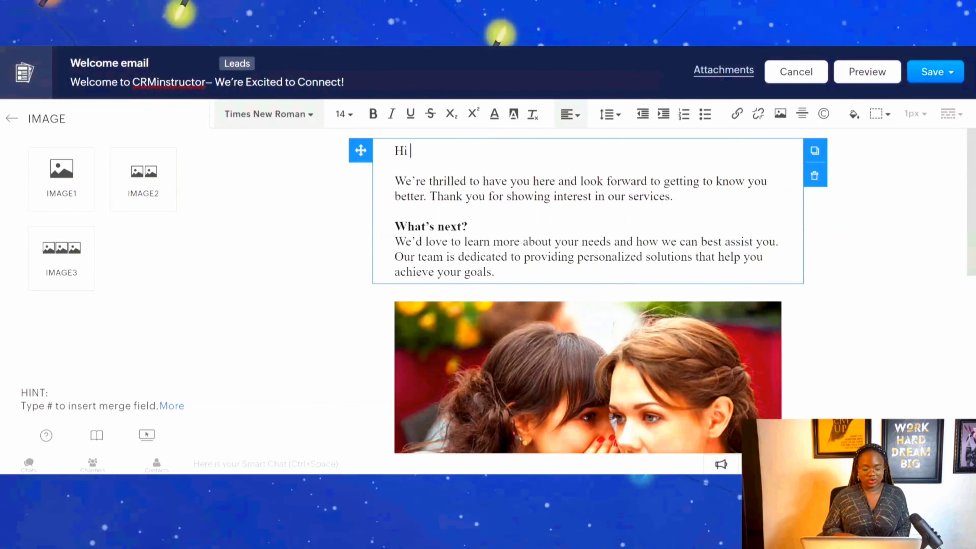
text(#)
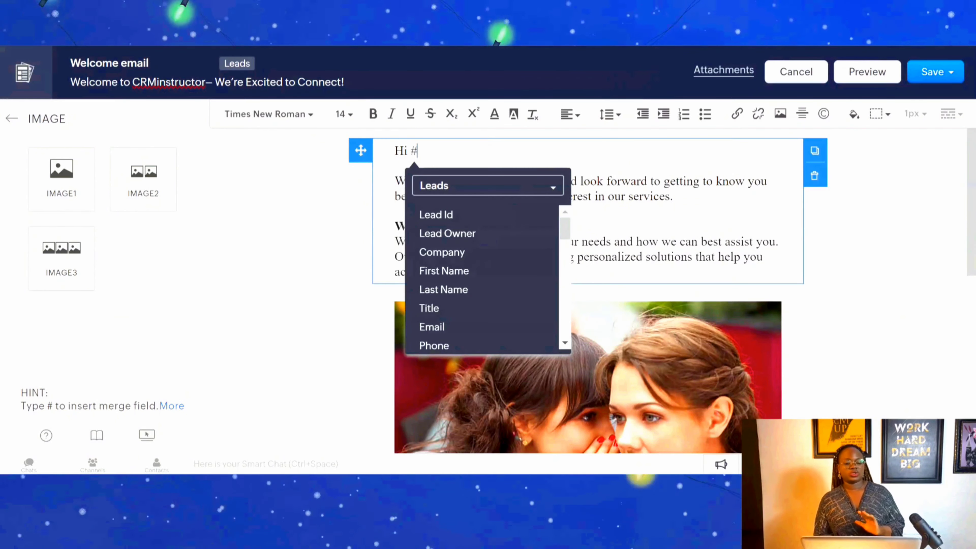
click(457, 271)
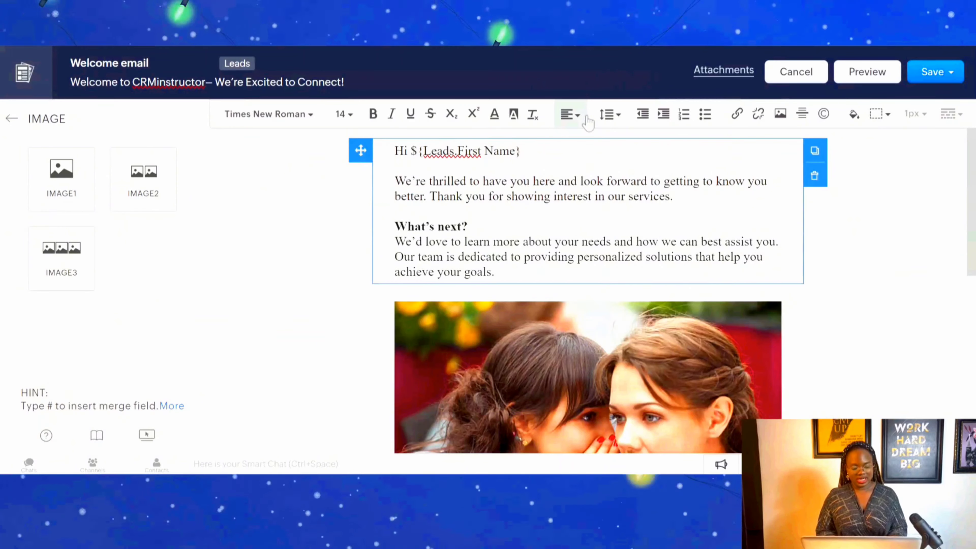
text(#)
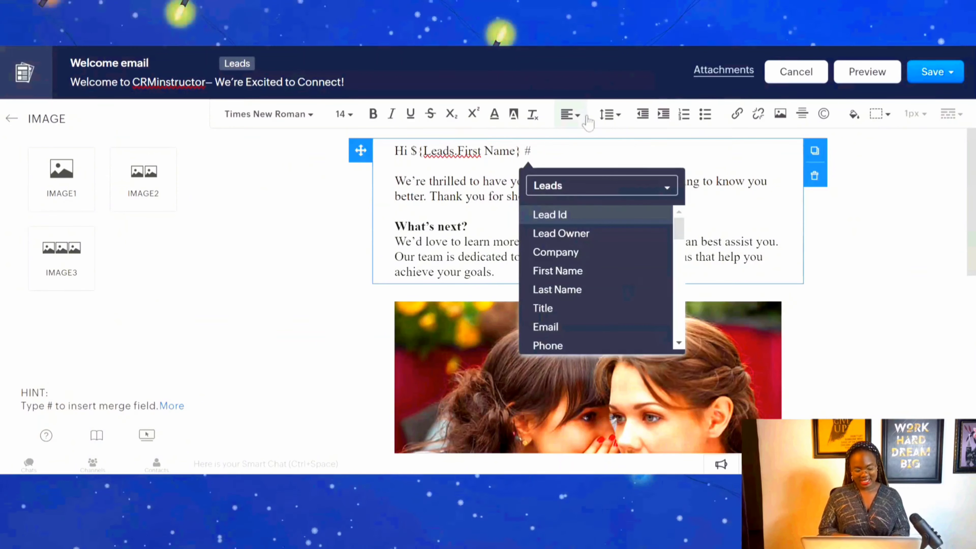
click(578, 291)
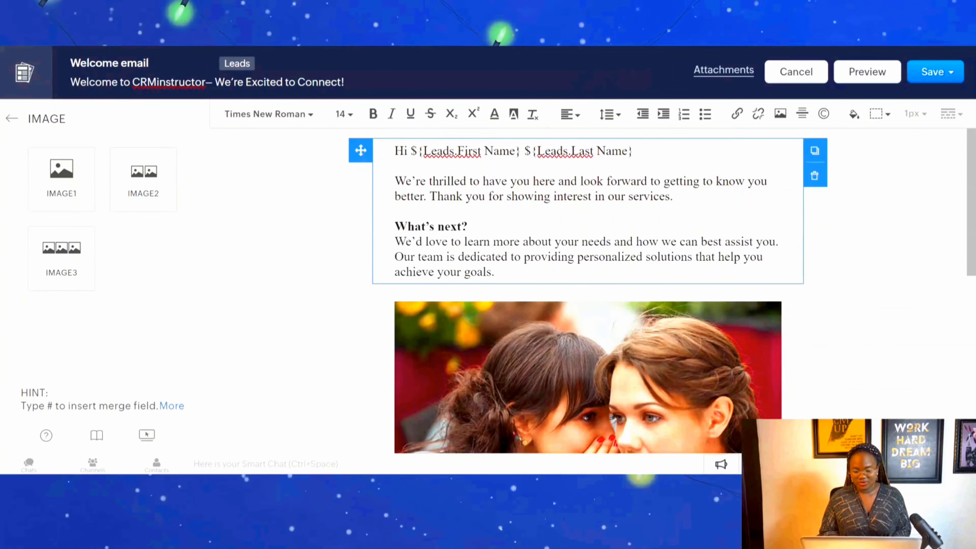
Add a text block between the image and the Get Started button and paste the copied "Getting Started:" closing text into it.
scroll(971, 269, down, 2)
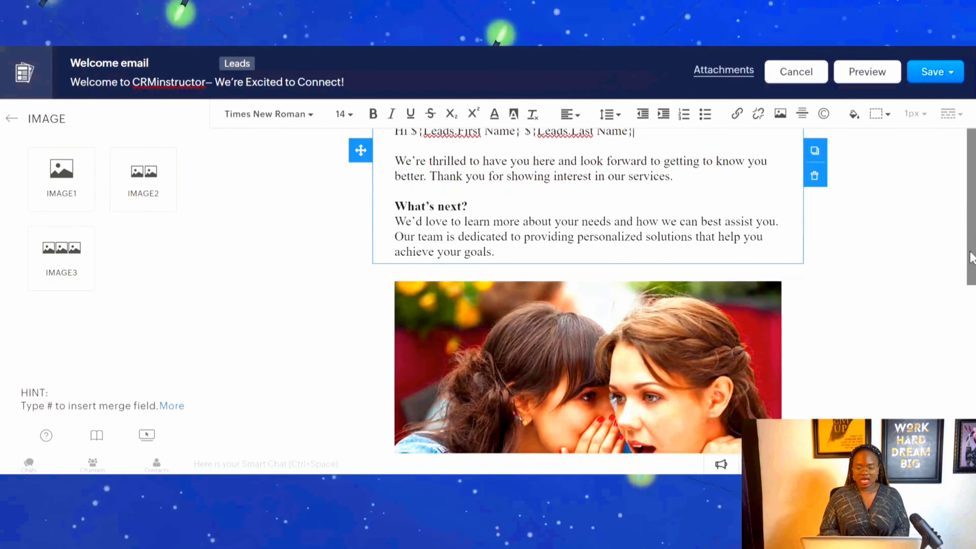
scroll(971, 269, down, 5)
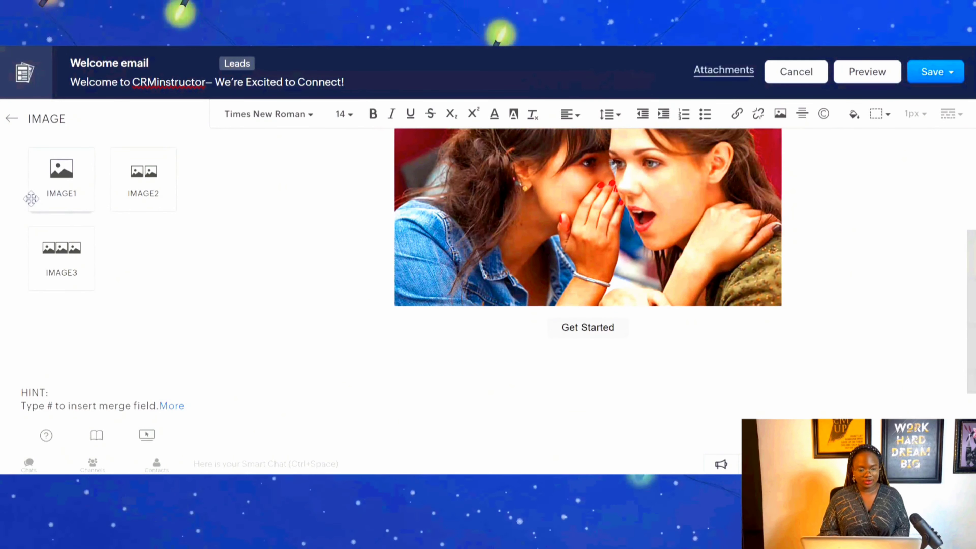
click(12, 119)
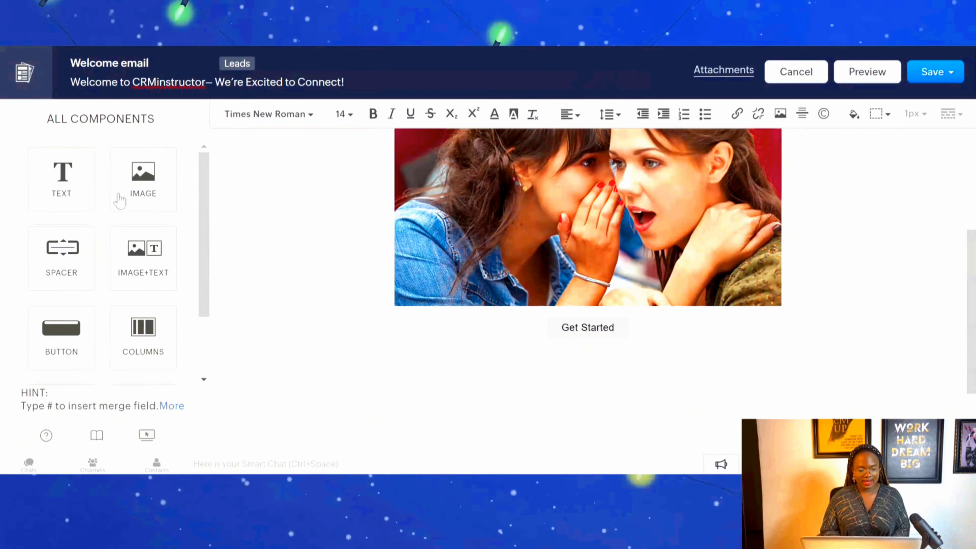
click(92, 184)
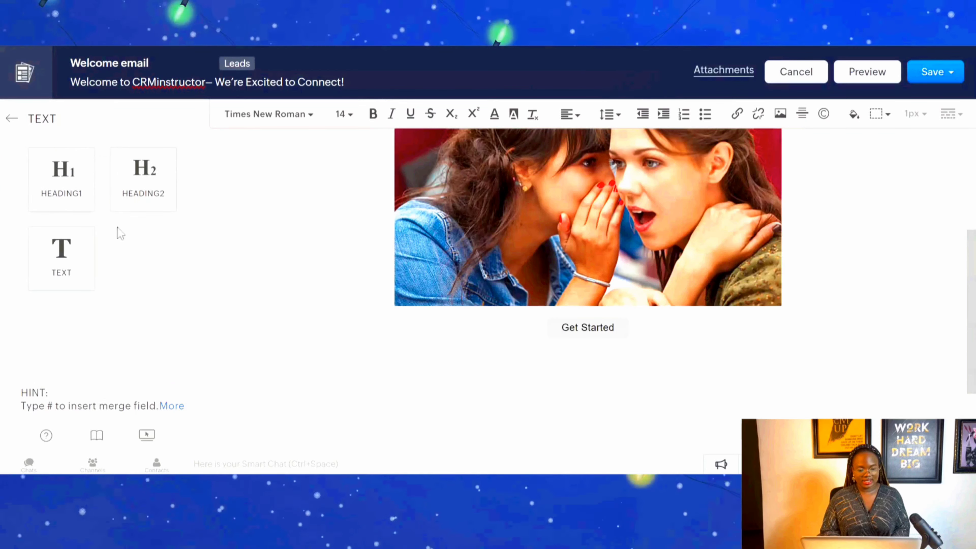
drag(75, 269, 442, 323)
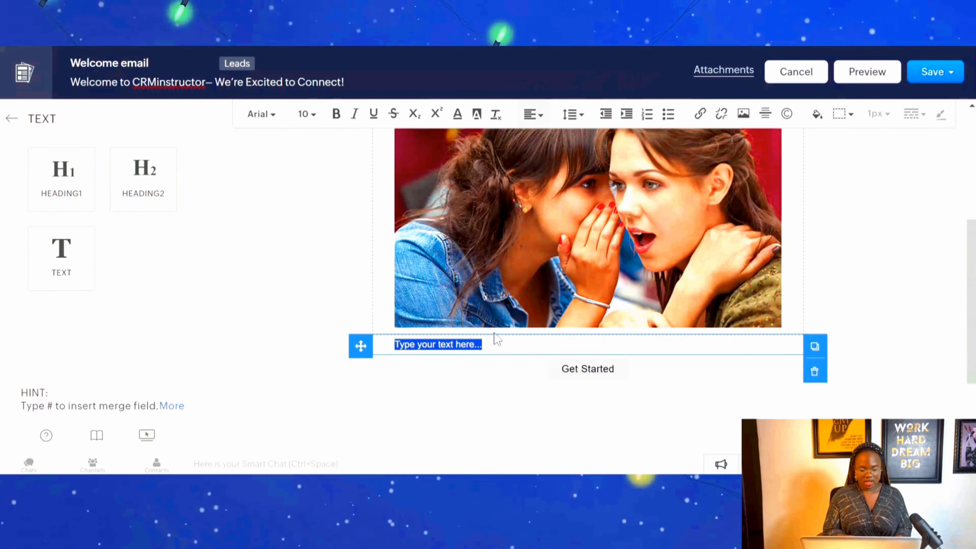
key(ctrl+v)
Format all the text in the "Getting Started:" block in Times New Roman, size 14.
drag(454, 400, 392, 351)
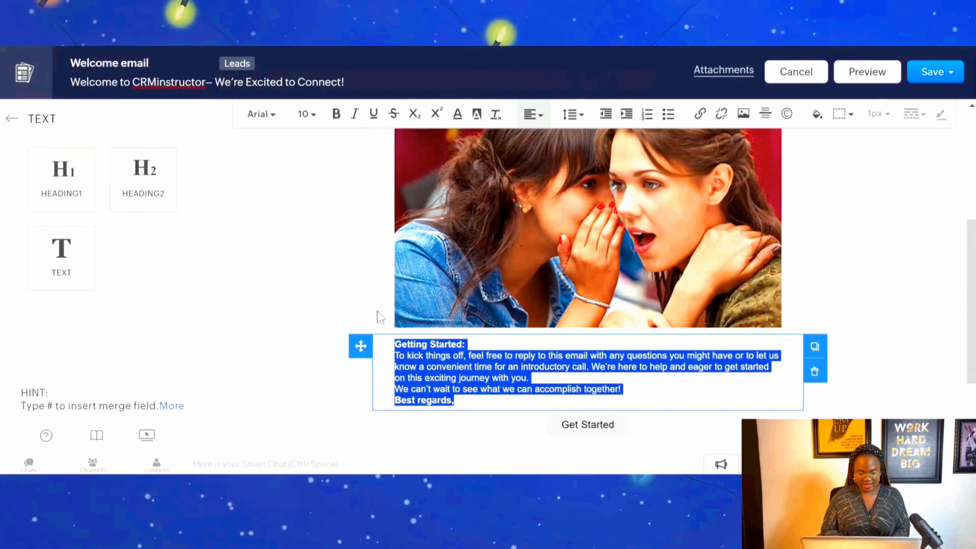
click(310, 114)
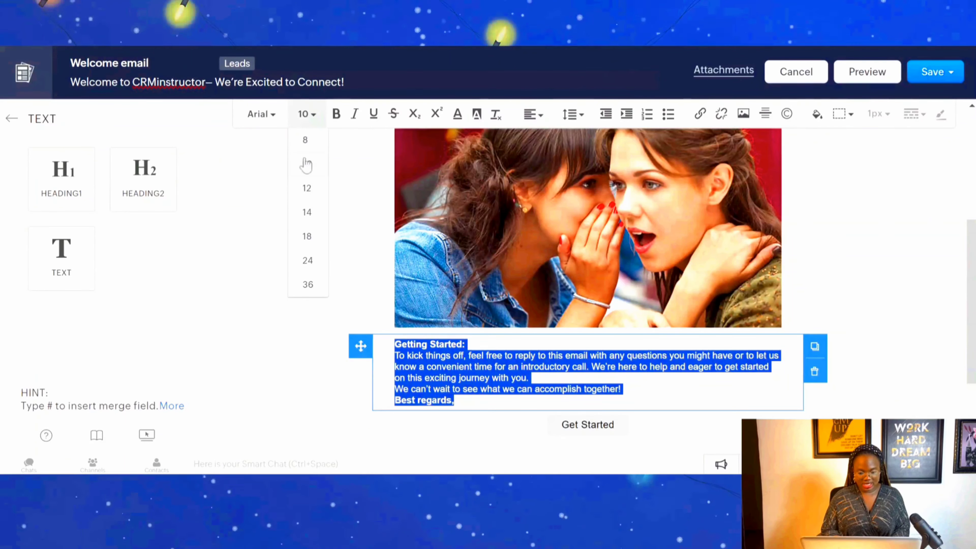
click(308, 212)
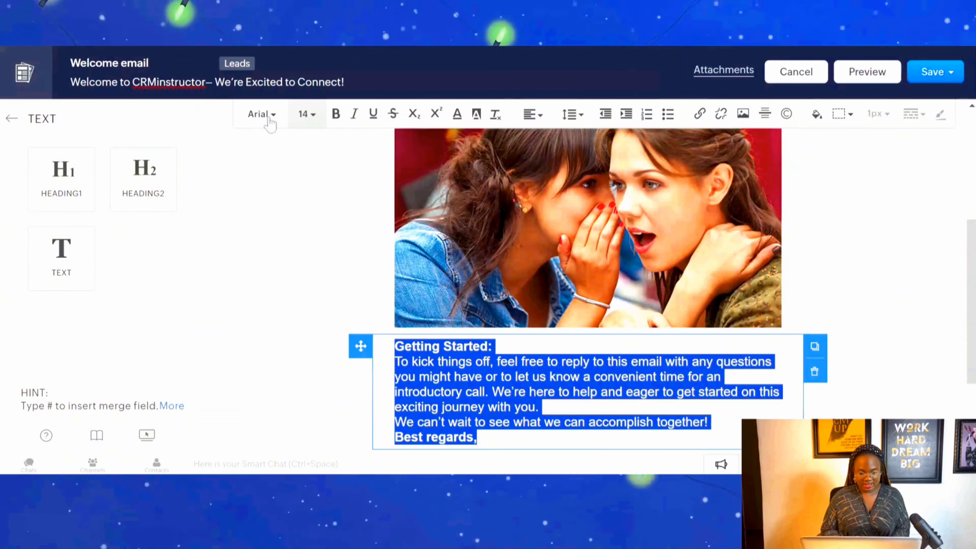
click(261, 114)
click(290, 363)
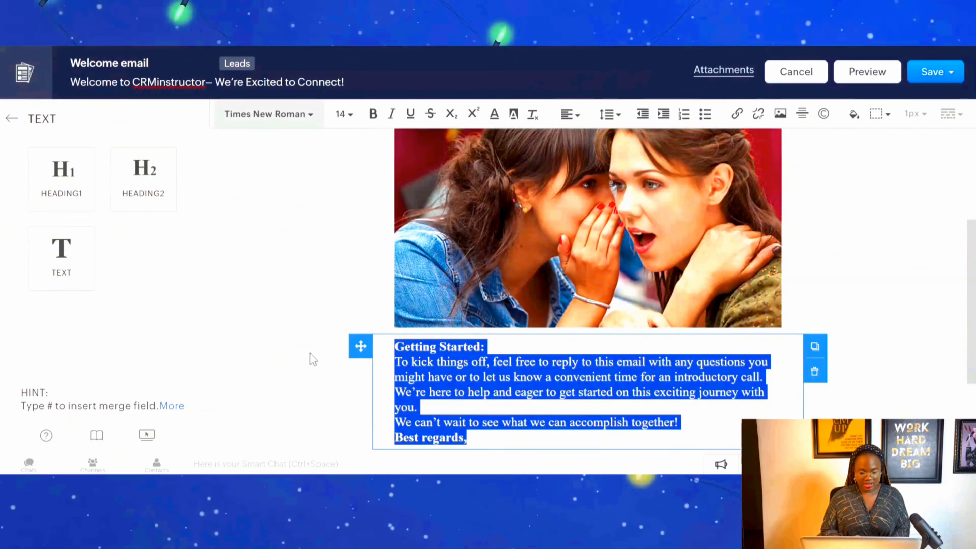
Insert blank lines above and below the sentence "We can't wait to see what we can accomplish together!".
click(418, 407)
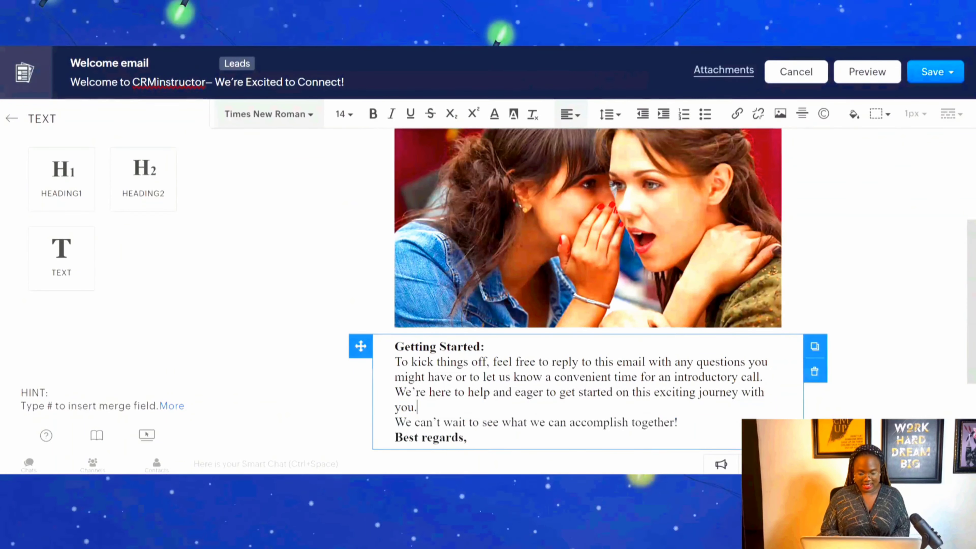
key(Return)
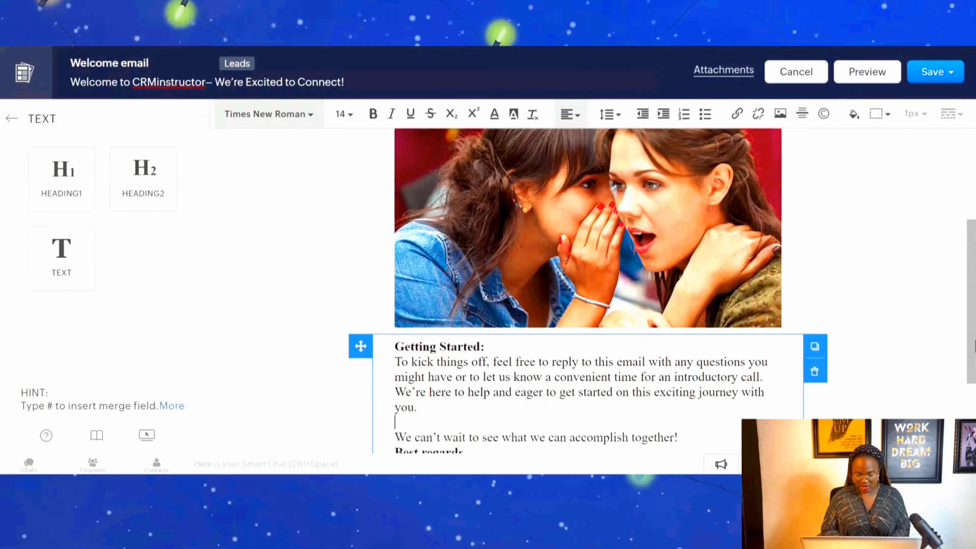
scroll(972, 396, down, 3)
click(682, 328)
key(Return)
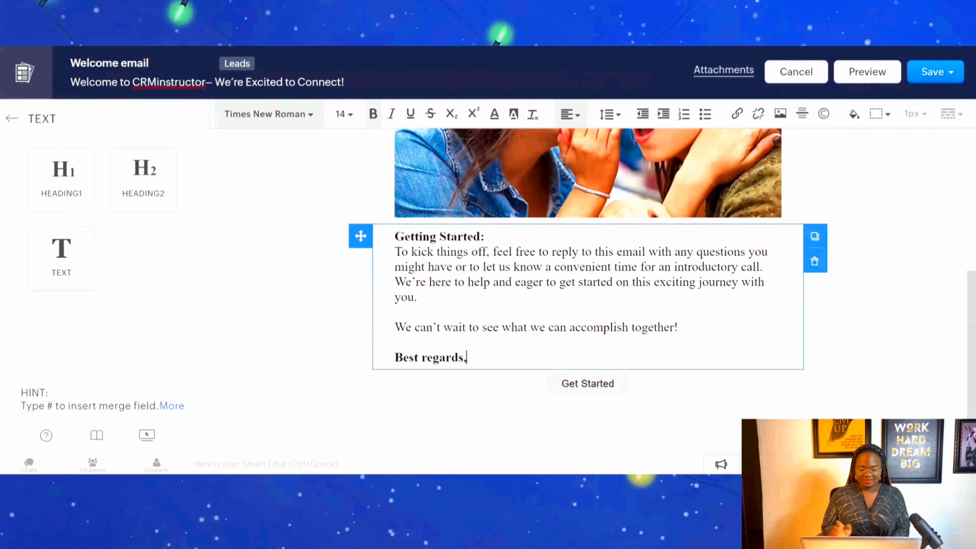
Add the Lead Owner merge field on a new line under "Best regards,".
key(Return)
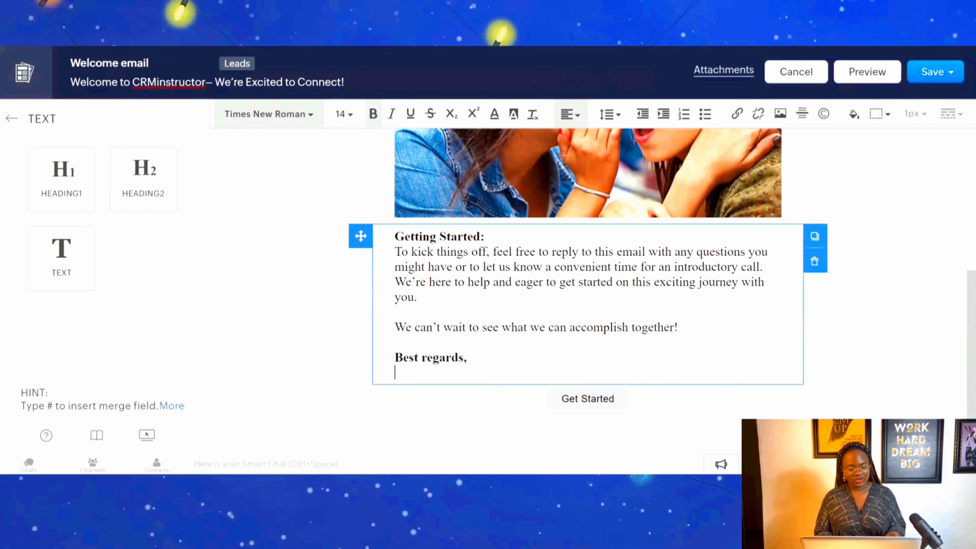
text(#)
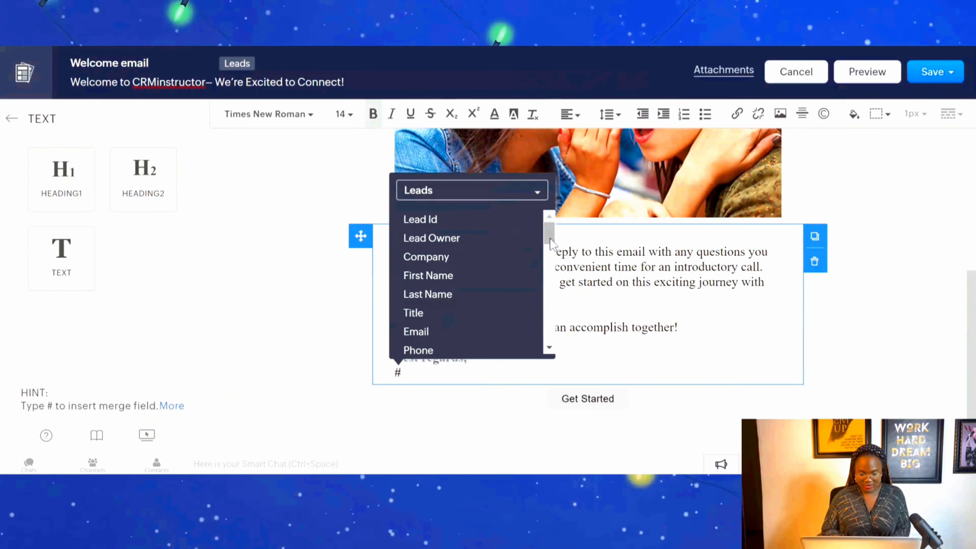
click(468, 240)
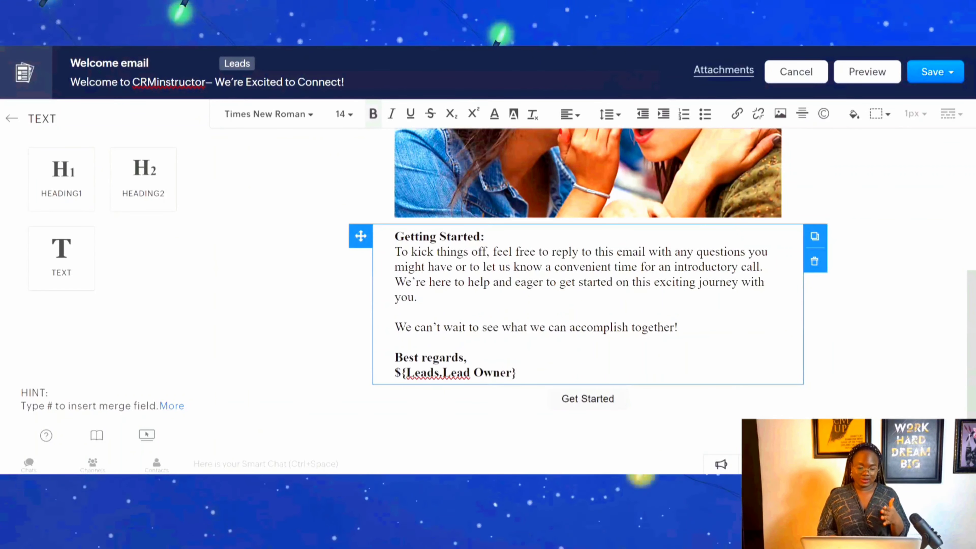
Review the name and link settings of the Get Started button and save them.
click(601, 402)
click(814, 397)
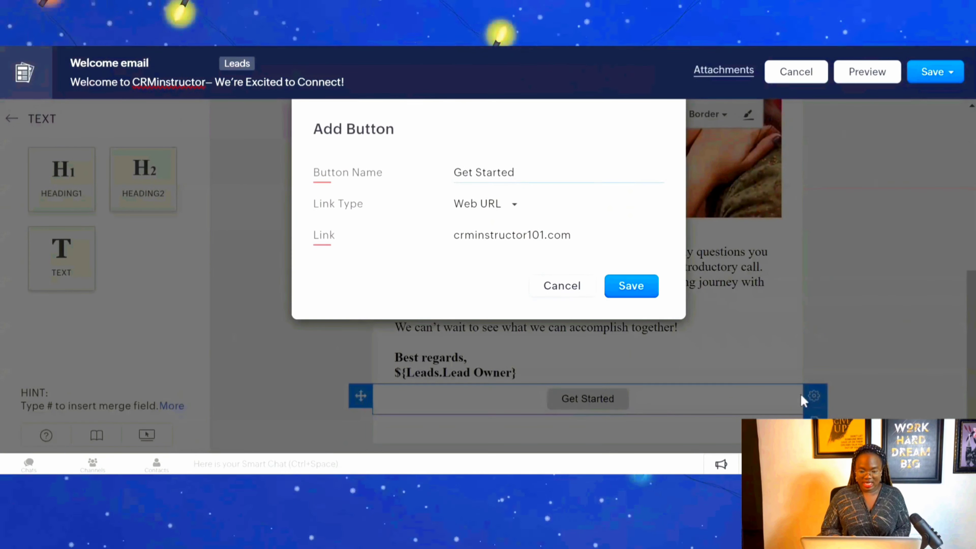
click(626, 292)
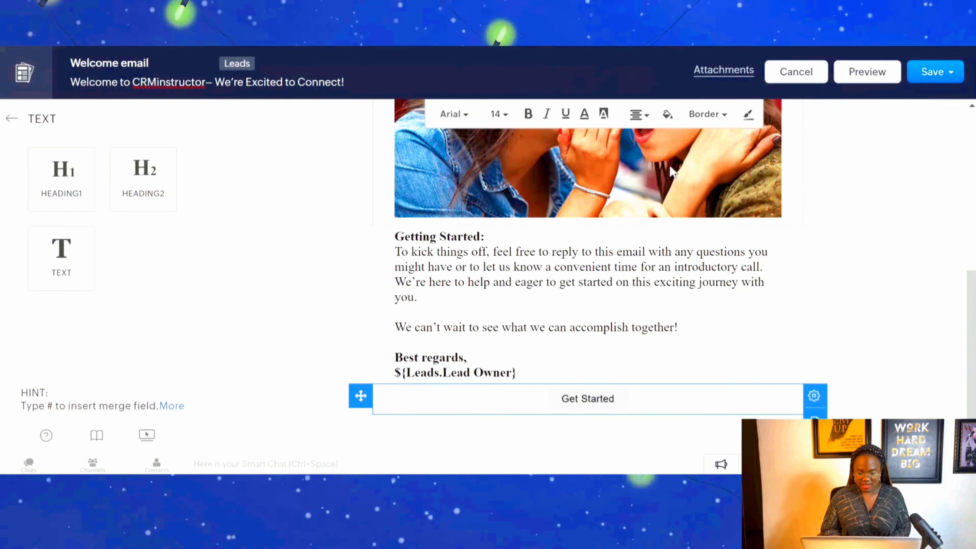
Give the Get Started button a bright blue background and set its text colour to white.
click(603, 407)
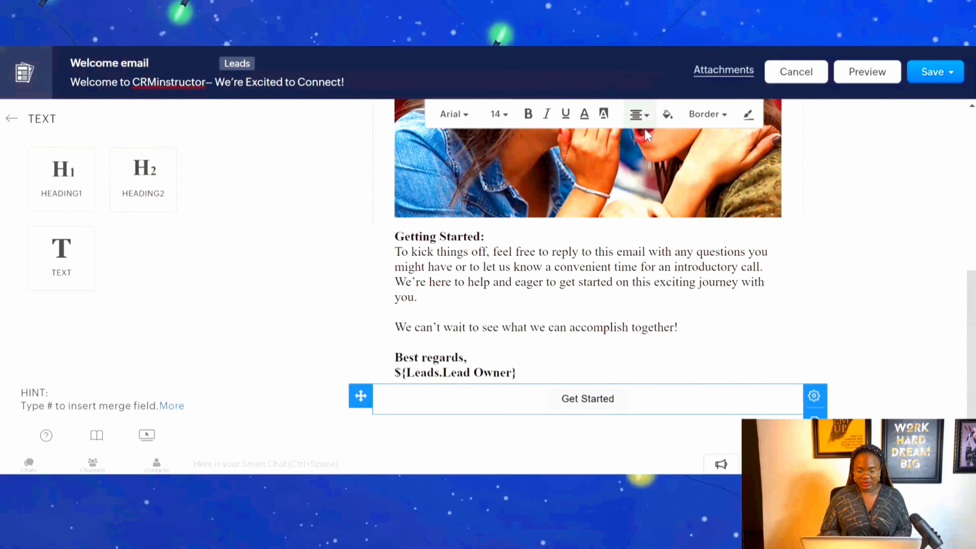
click(645, 117)
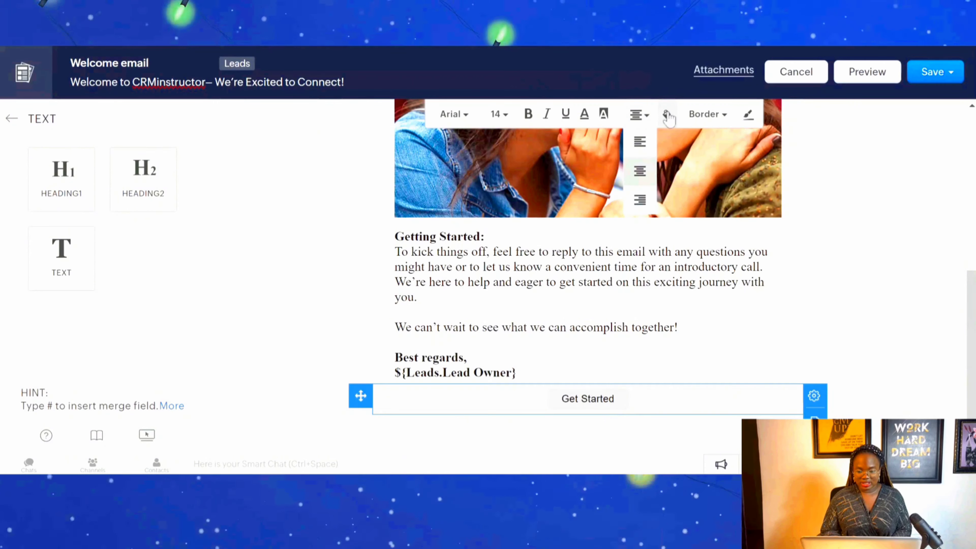
click(602, 115)
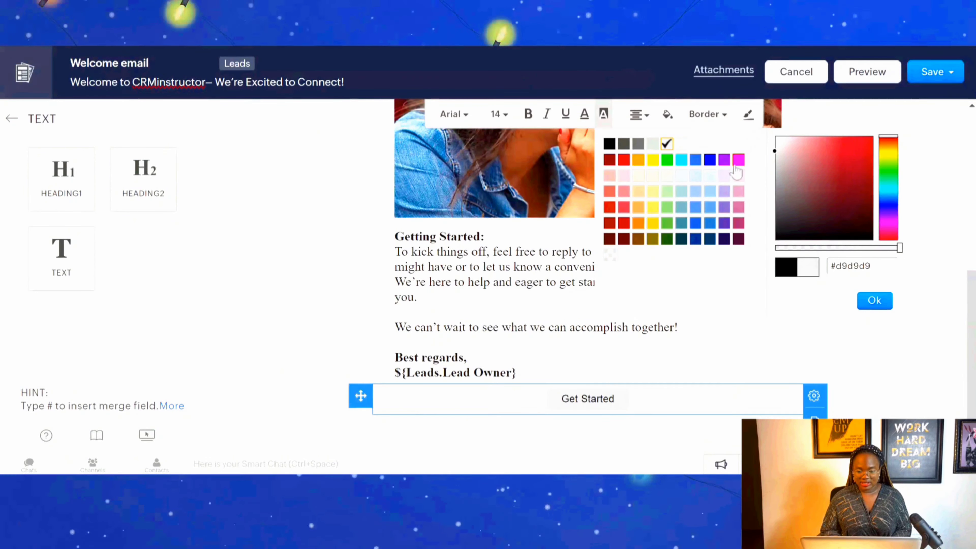
click(711, 161)
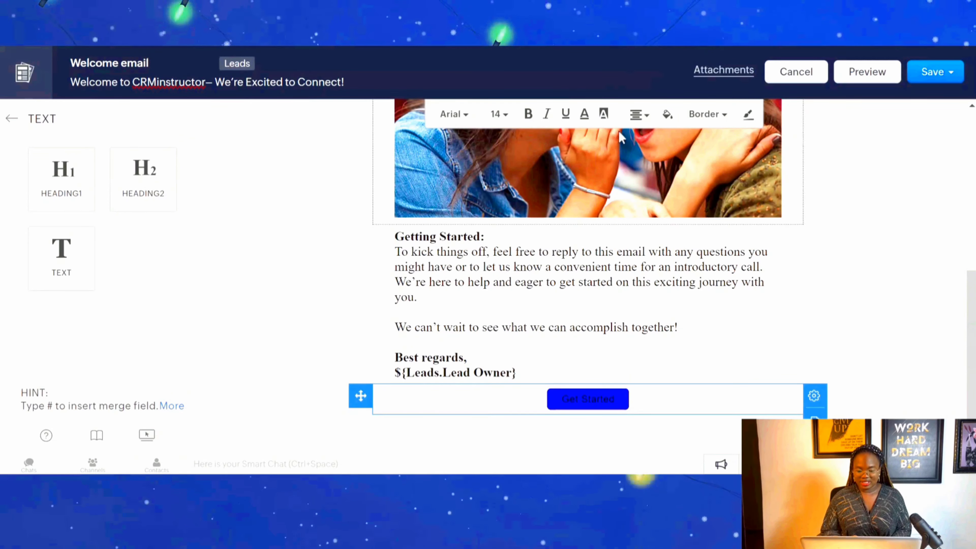
click(585, 120)
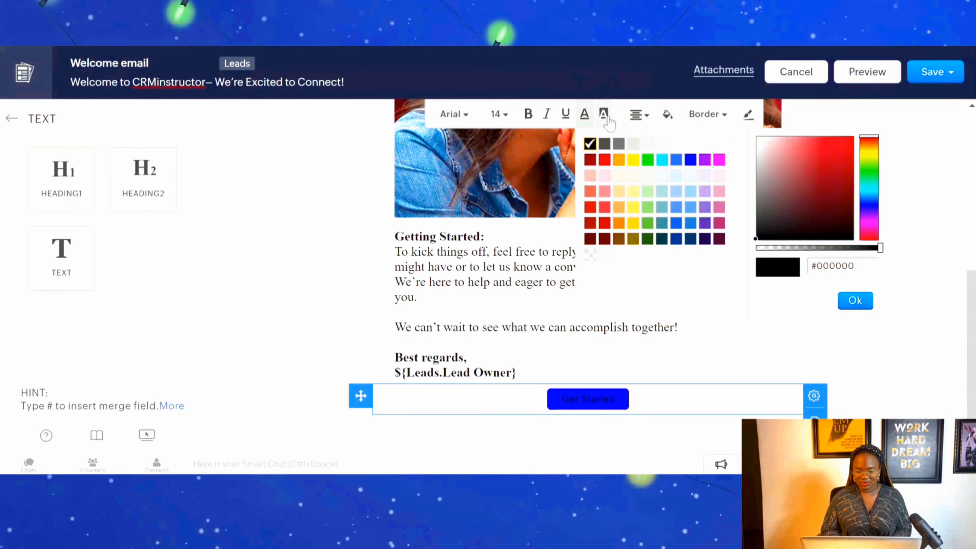
click(604, 117)
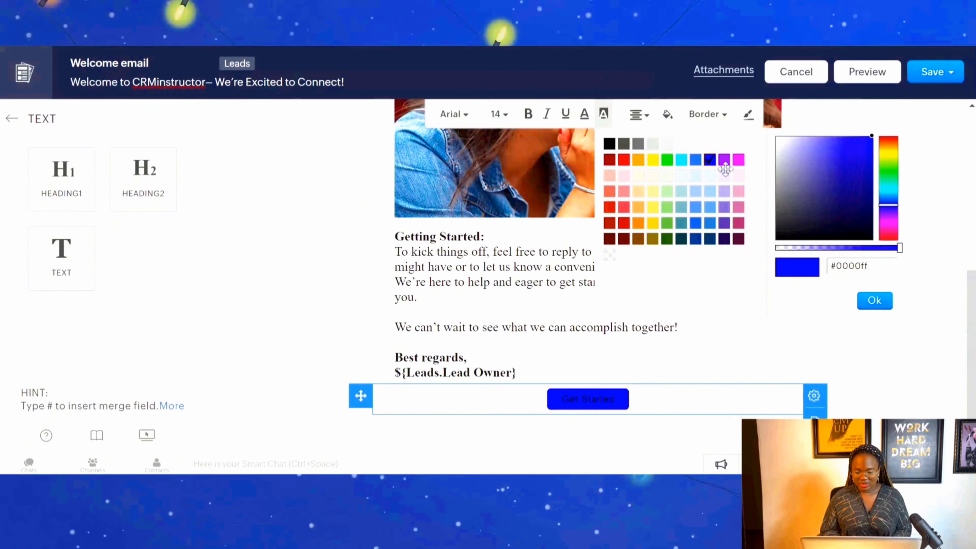
click(696, 224)
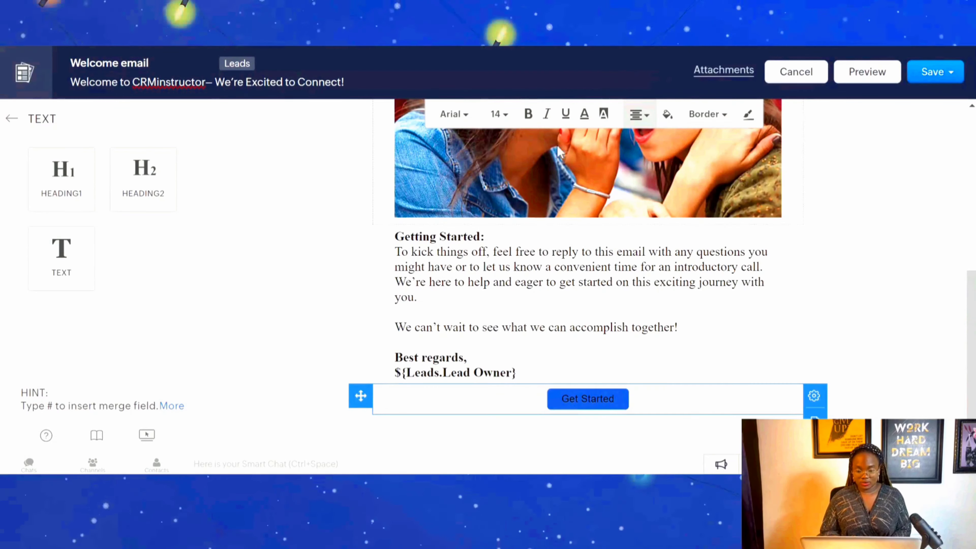
click(581, 118)
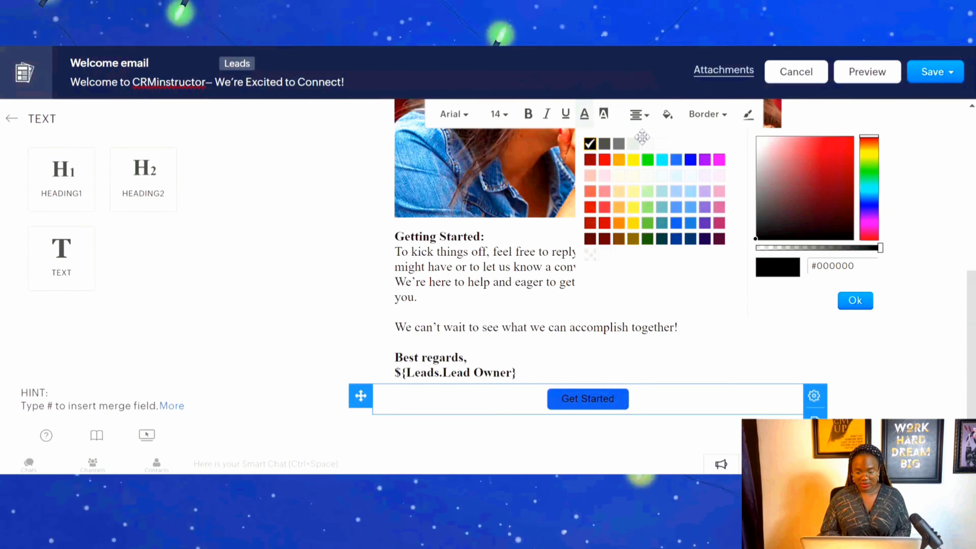
click(661, 148)
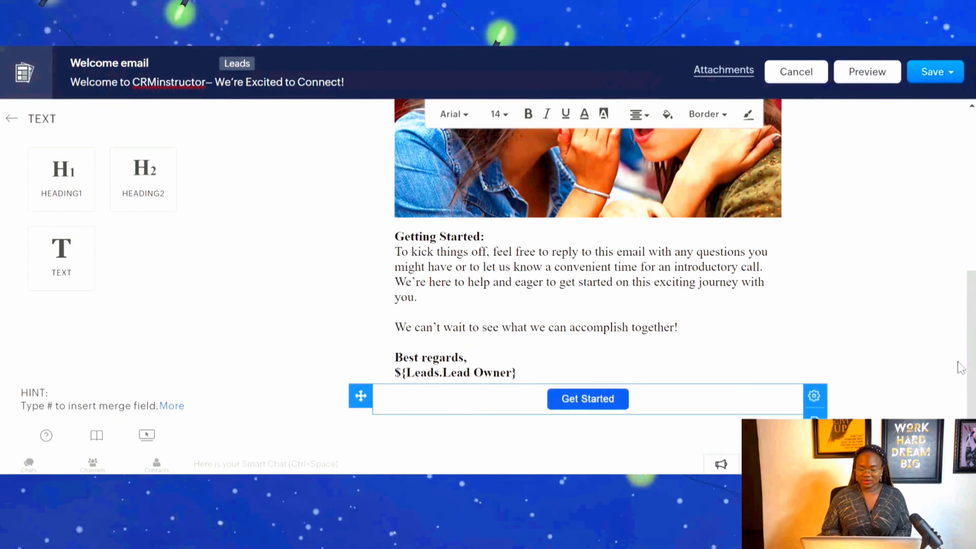
Attach a PDF file to the Welcome email template and close the attachment list.
drag(972, 361, 970, 201)
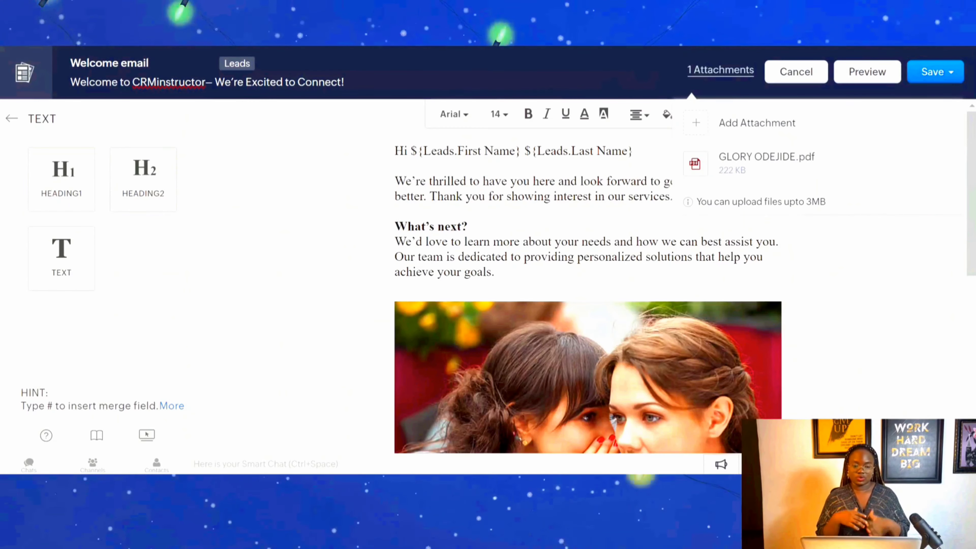
click(956, 312)
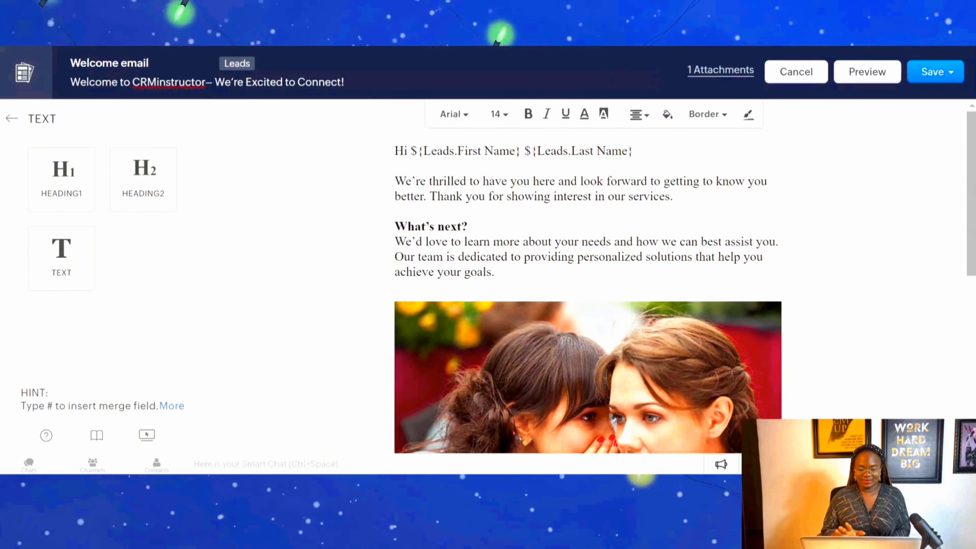
Preview the whole Welcome email template in desktop and mobile layouts, then close the preview.
click(872, 84)
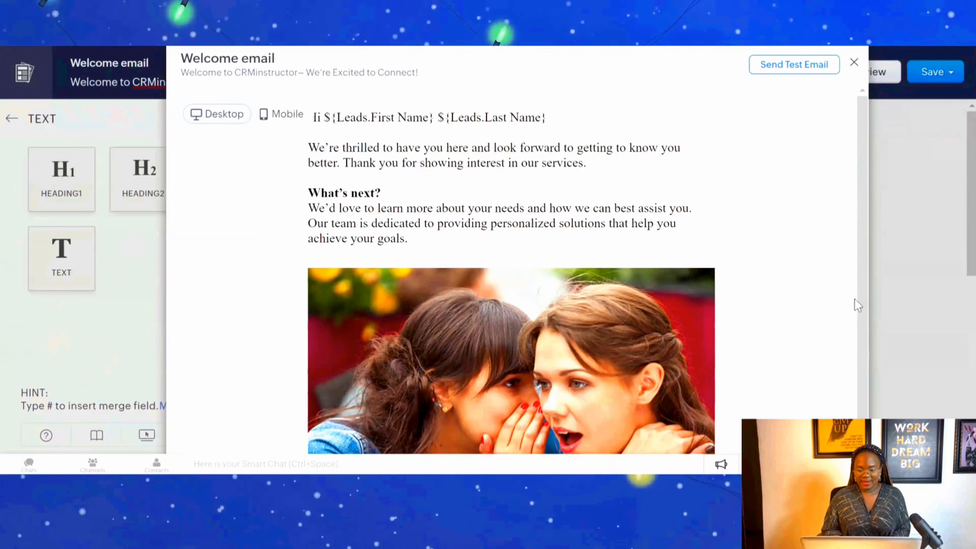
drag(861, 308, 863, 361)
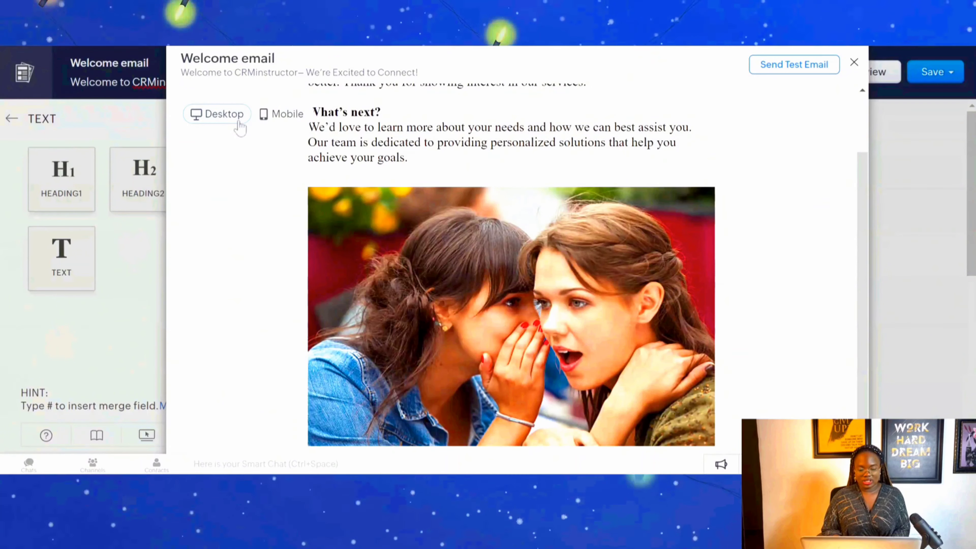
click(290, 117)
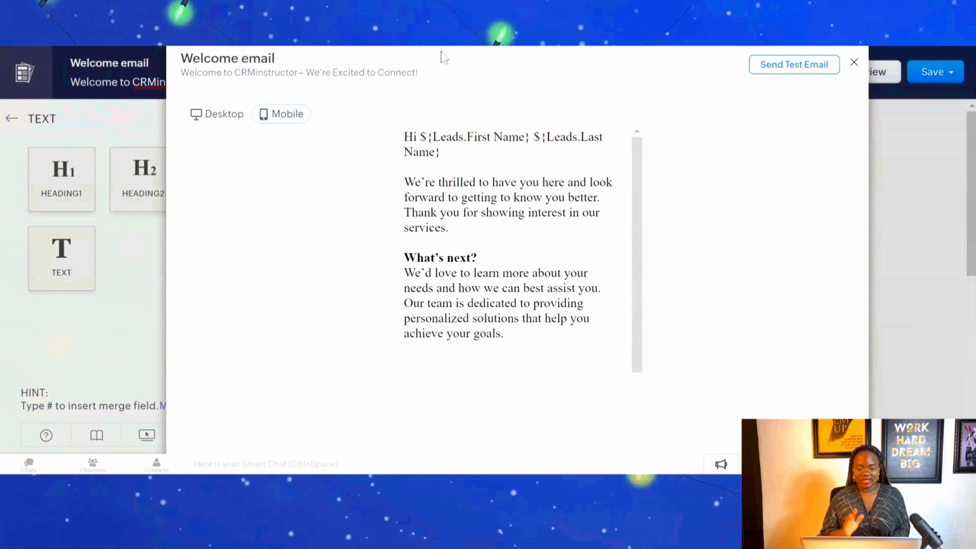
drag(638, 268, 637, 406)
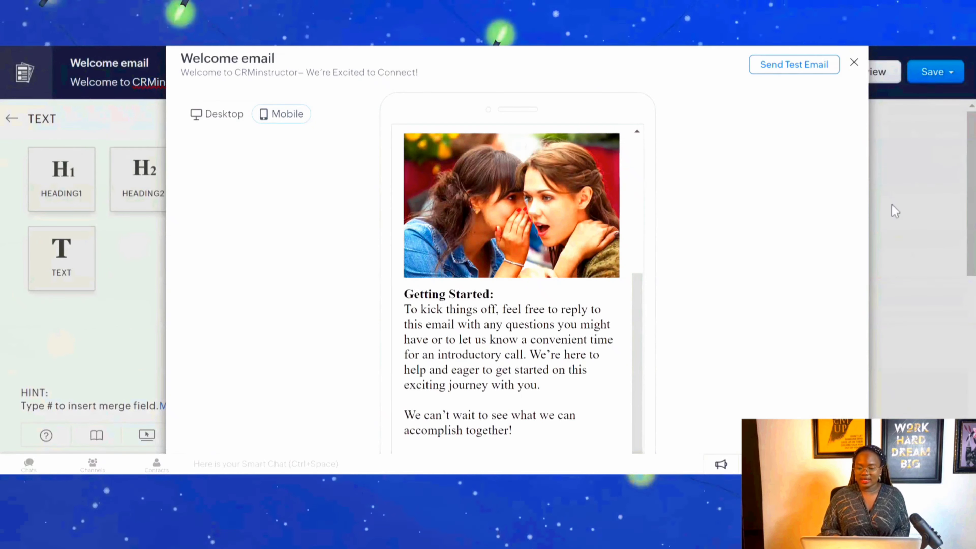
click(854, 62)
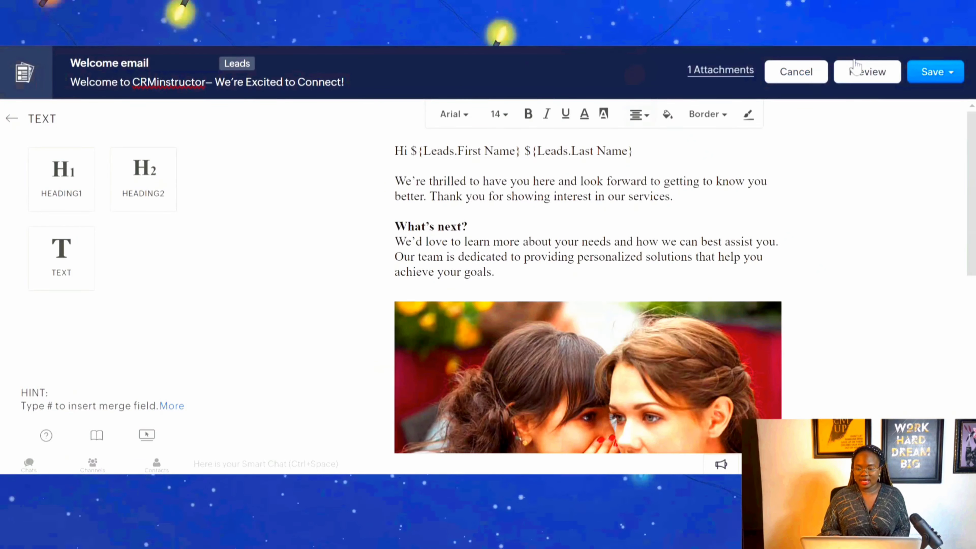
Save the Welcome email template to the Public Email Templates folder.
click(933, 74)
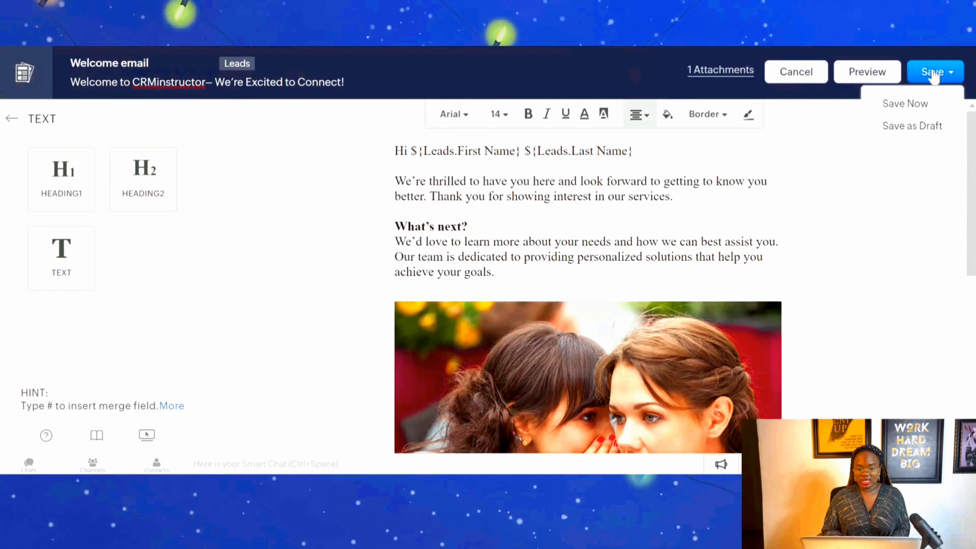
click(906, 111)
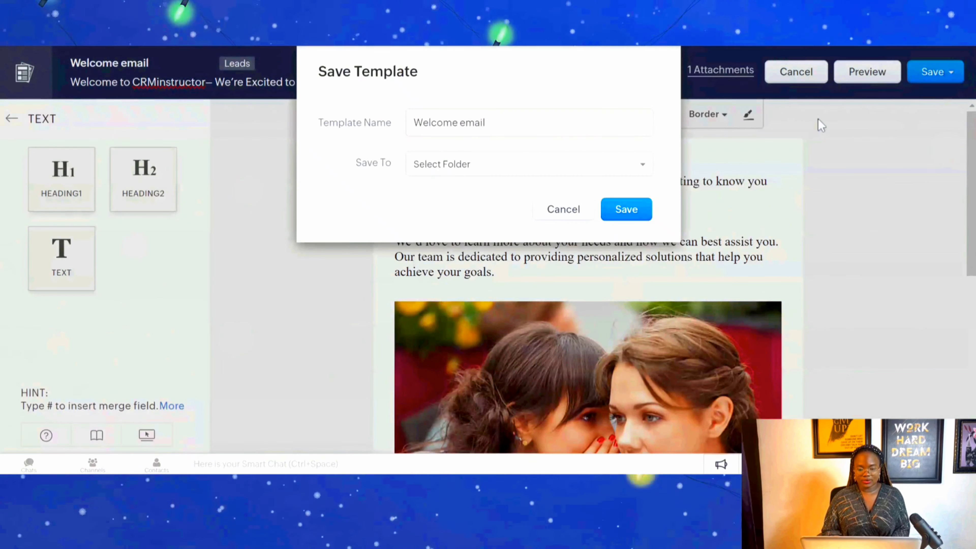
click(538, 164)
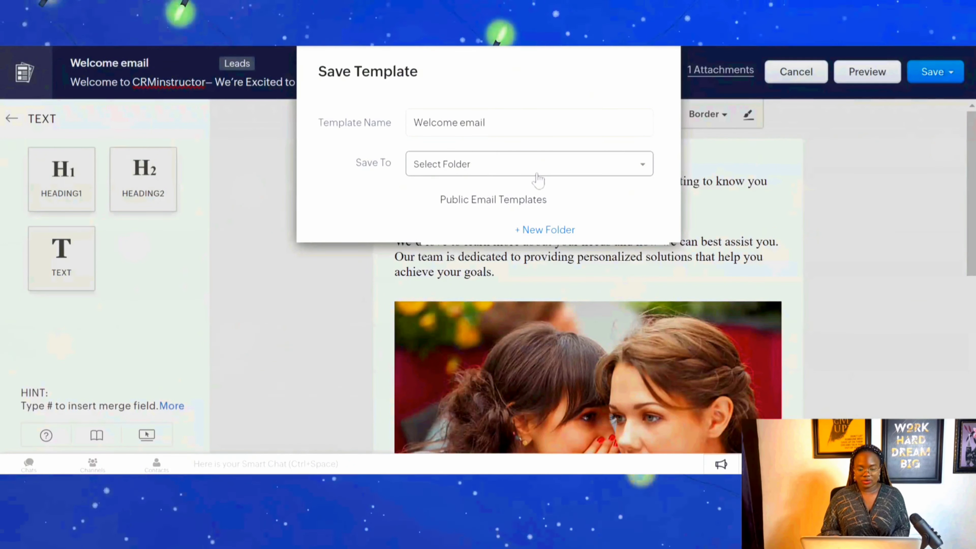
click(546, 199)
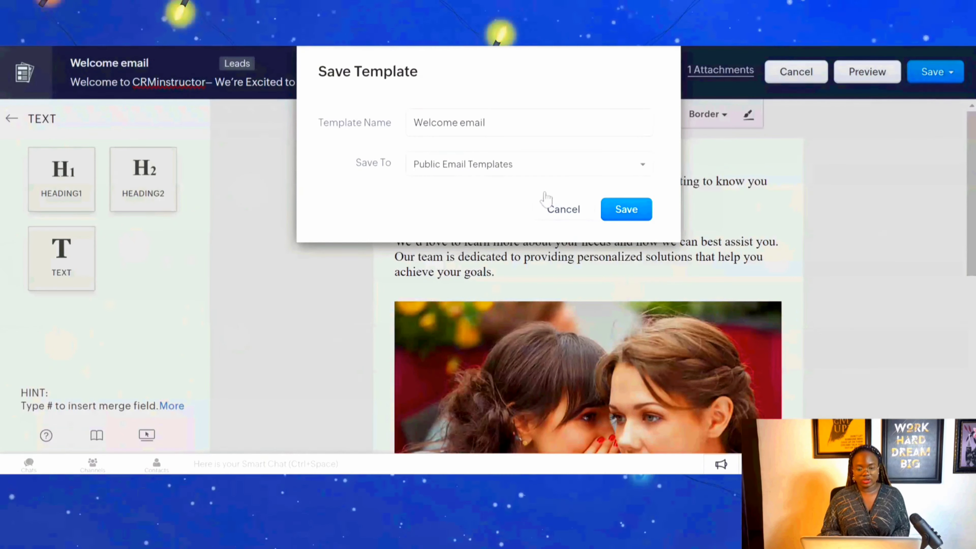
click(626, 210)
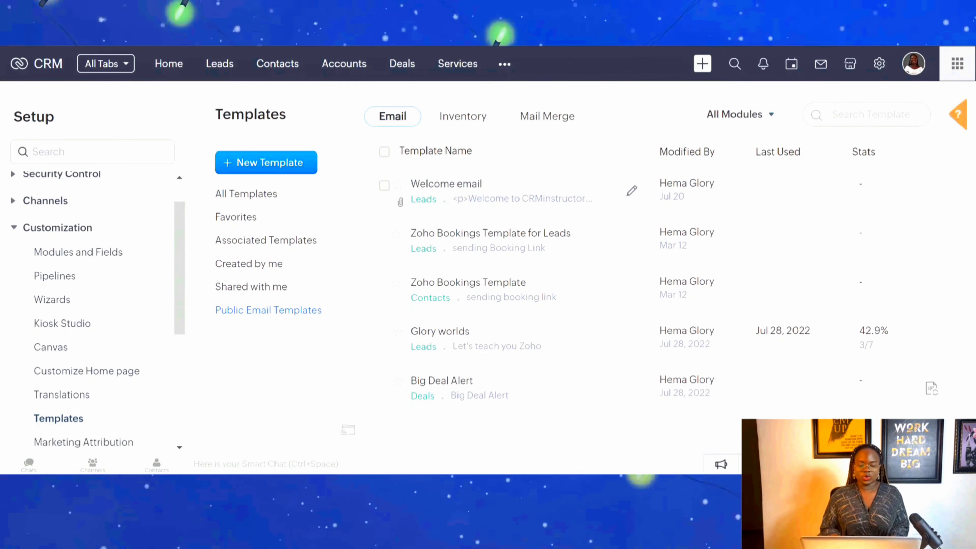
Open the saved Welcome email template and view its analytics.
click(451, 189)
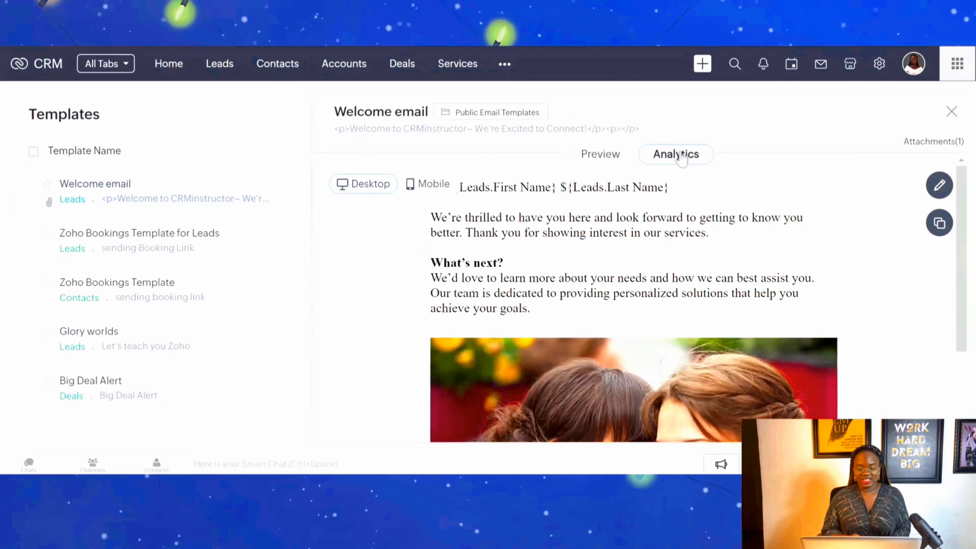
click(681, 155)
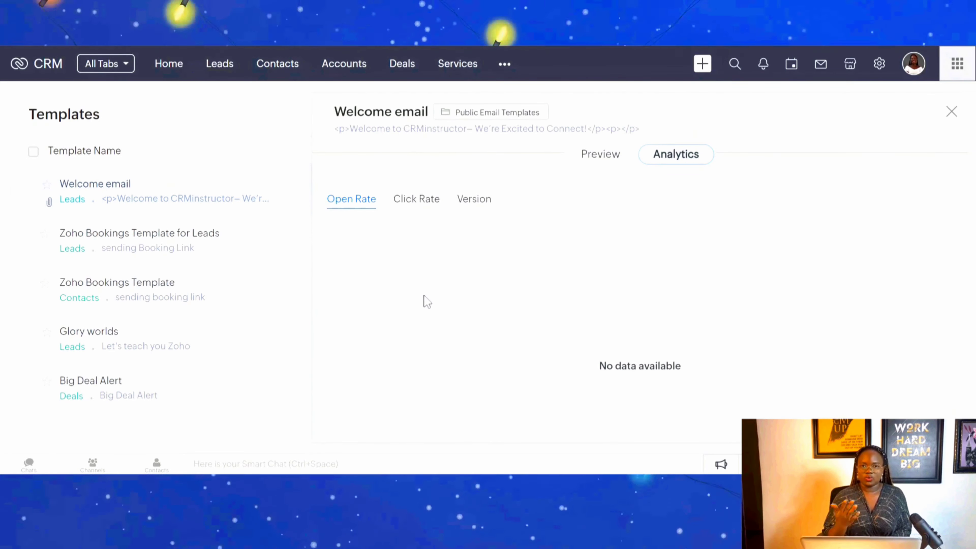
Examine the Glory worlds template's open rate chart in the Version-Wise view.
click(101, 343)
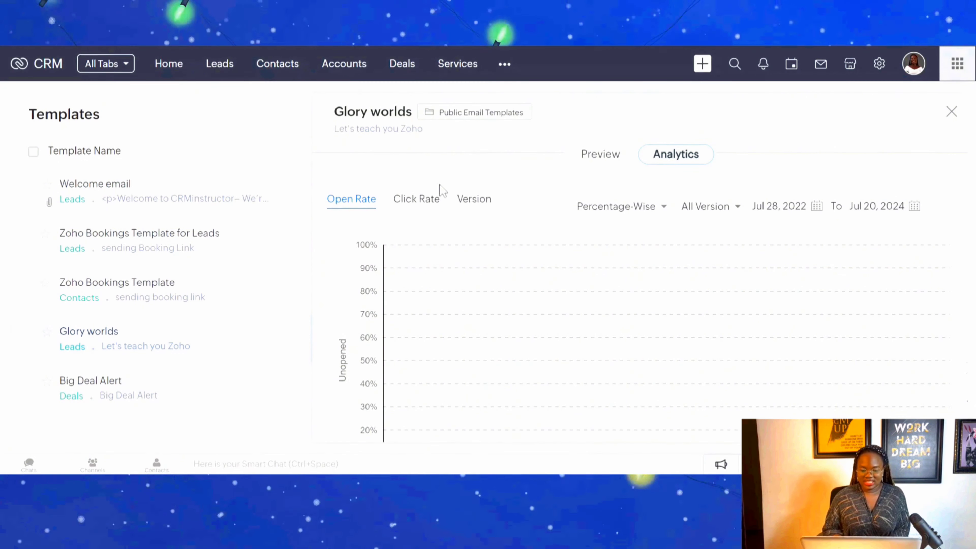
click(334, 201)
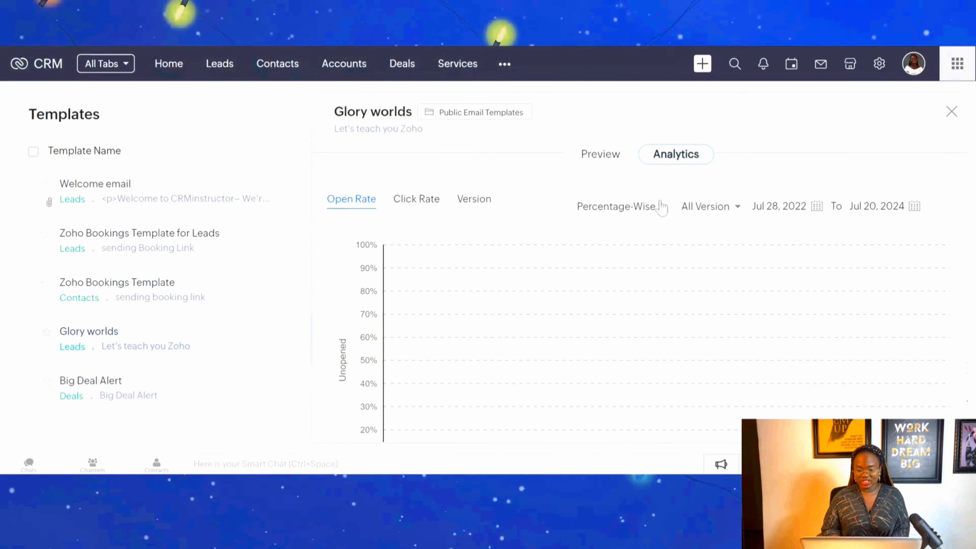
click(634, 209)
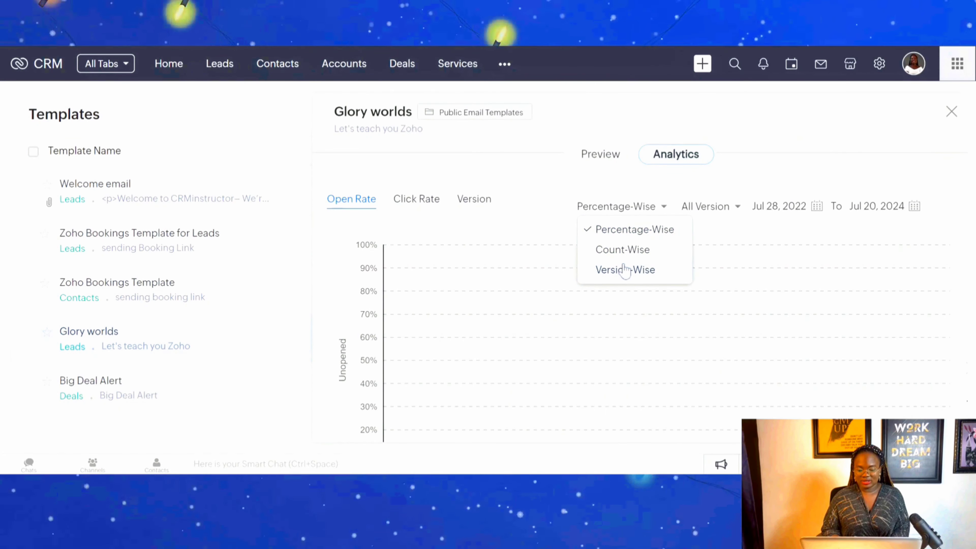
click(625, 270)
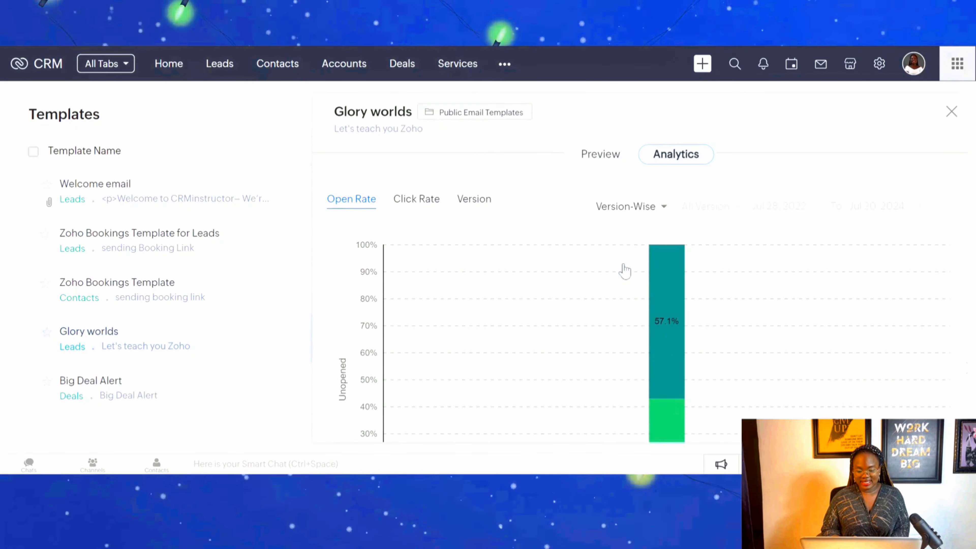
mouse_move(710, 348)
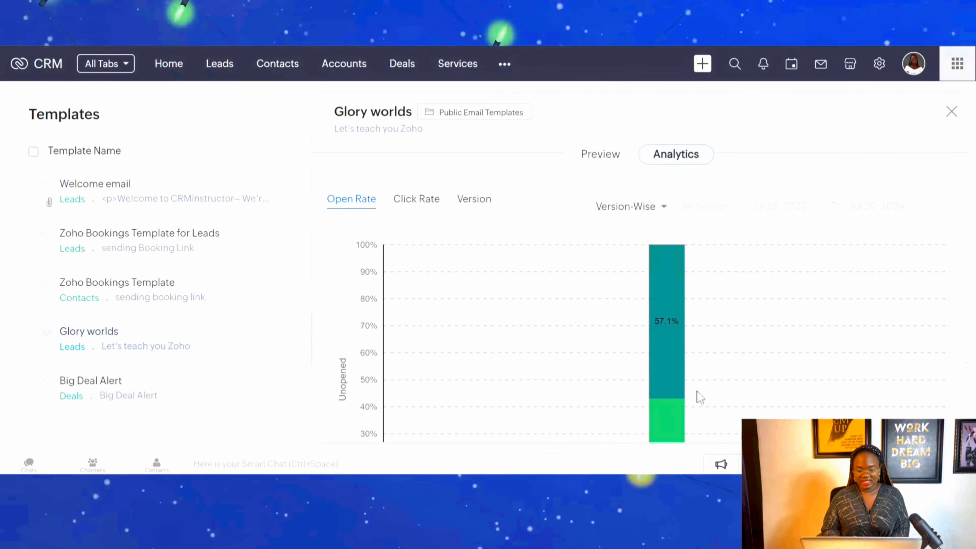
mouse_move(664, 367)
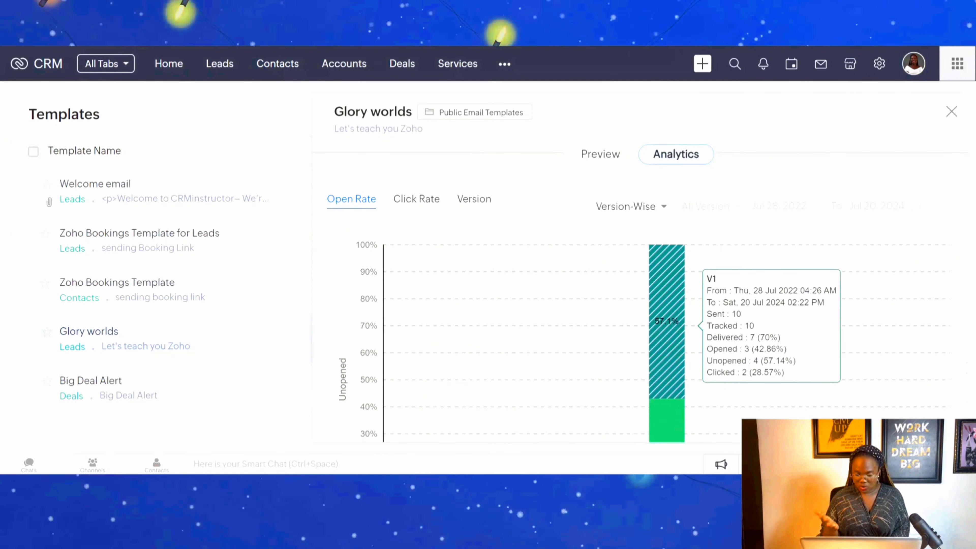
Examine the Glory worlds template's click rate chart and its version details.
click(414, 211)
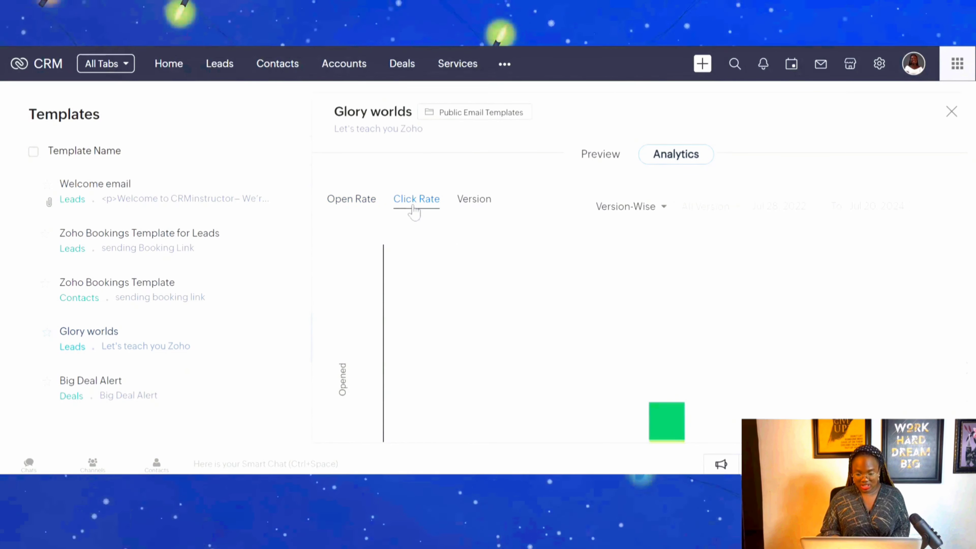
mouse_move(672, 318)
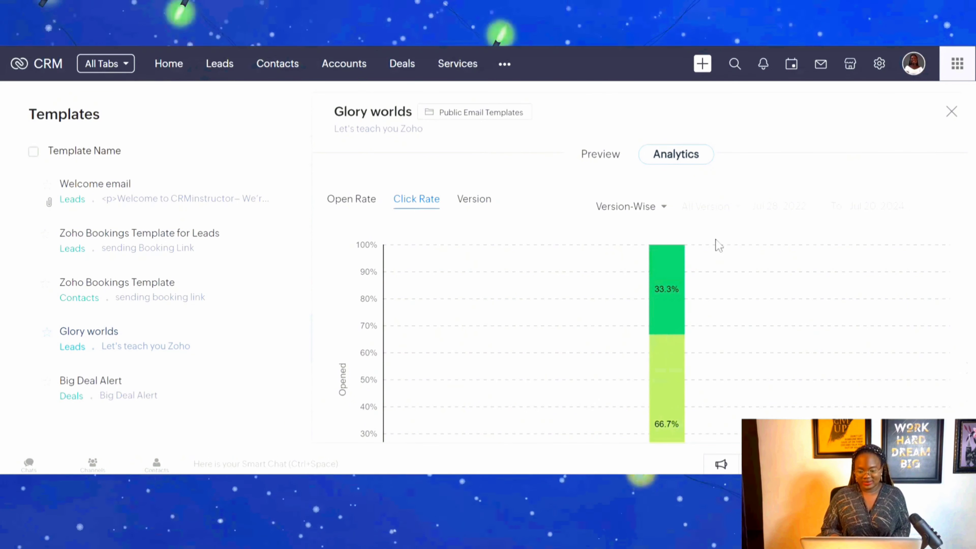
click(475, 199)
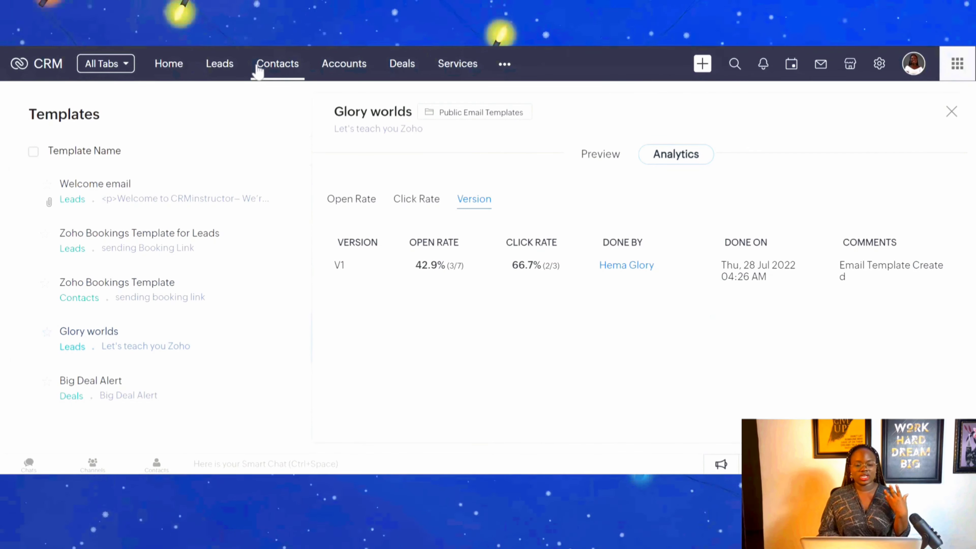
Compose an email to the Connect LLC lead using the Welcome email template and review the inserted message and attachment.
click(226, 71)
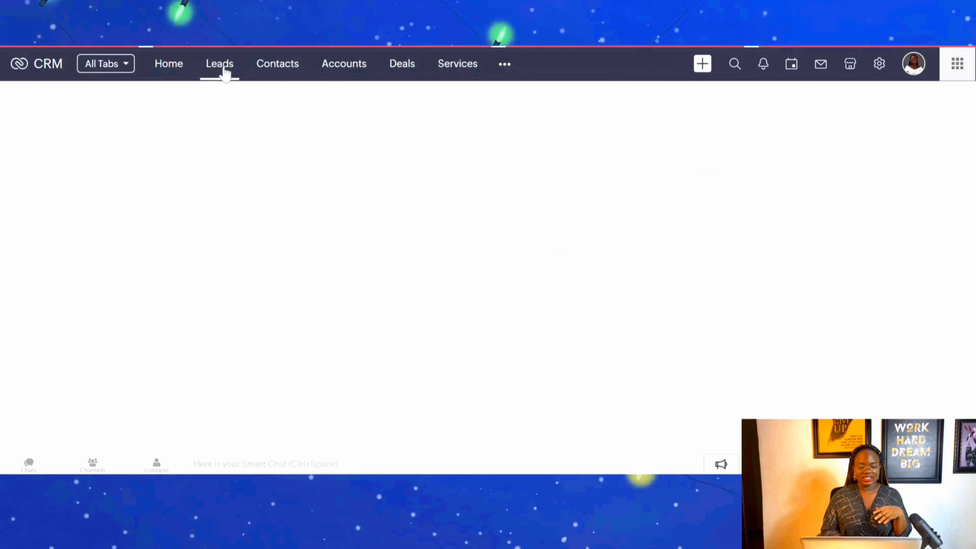
click(559, 123)
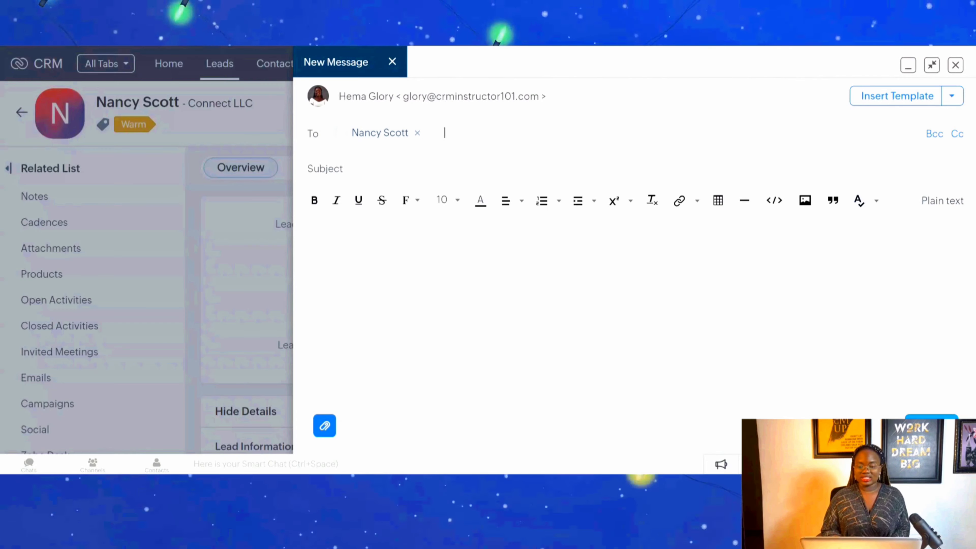
click(891, 105)
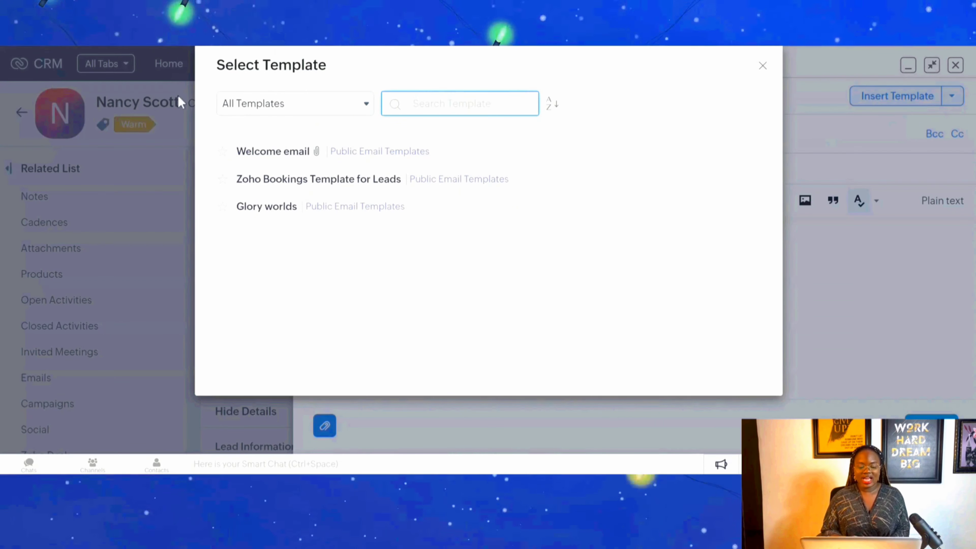
click(272, 152)
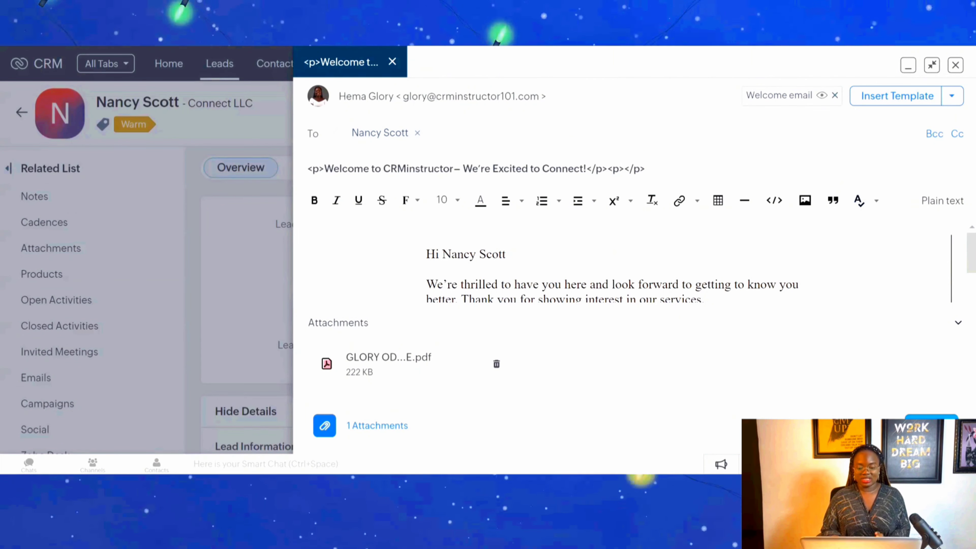
drag(972, 259, 972, 346)
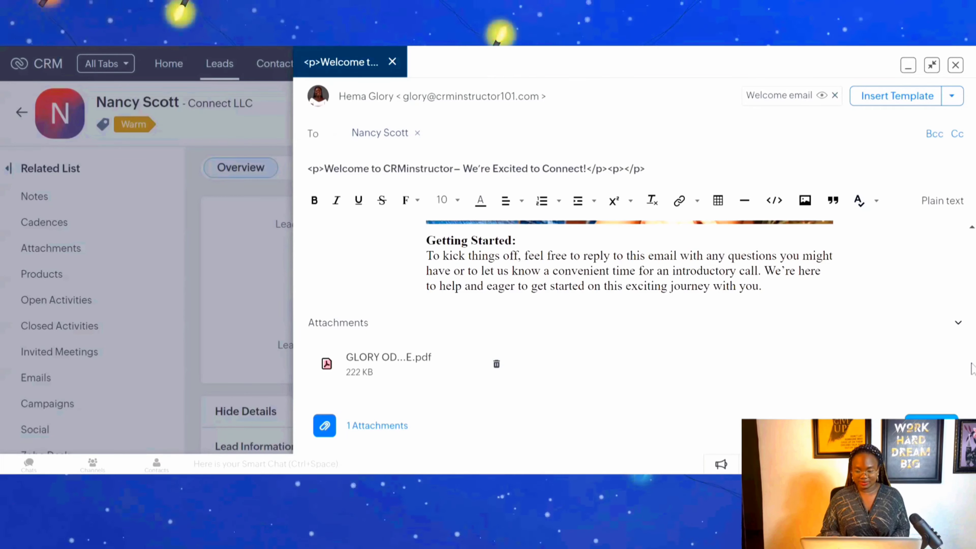
scroll(956, 329, down, 3)
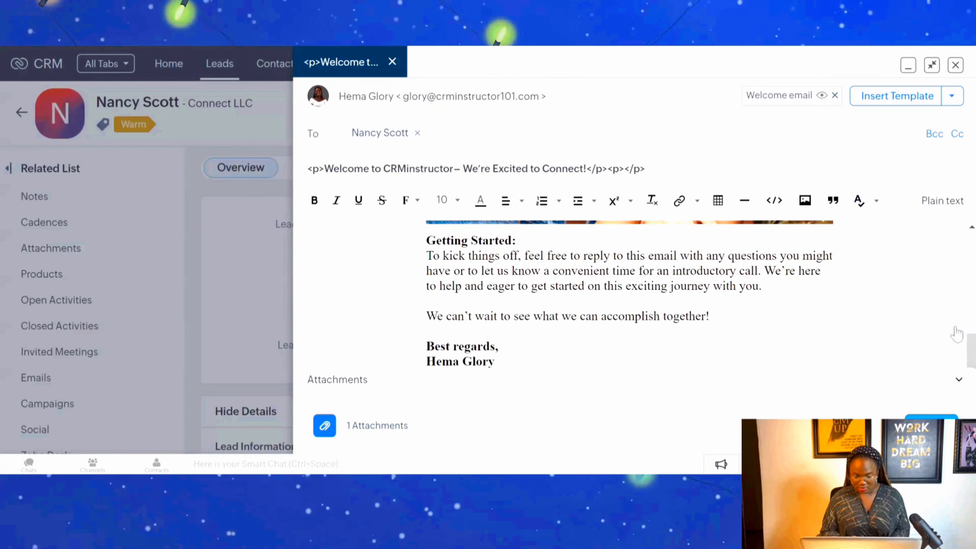
scroll(966, 361, down, 1)
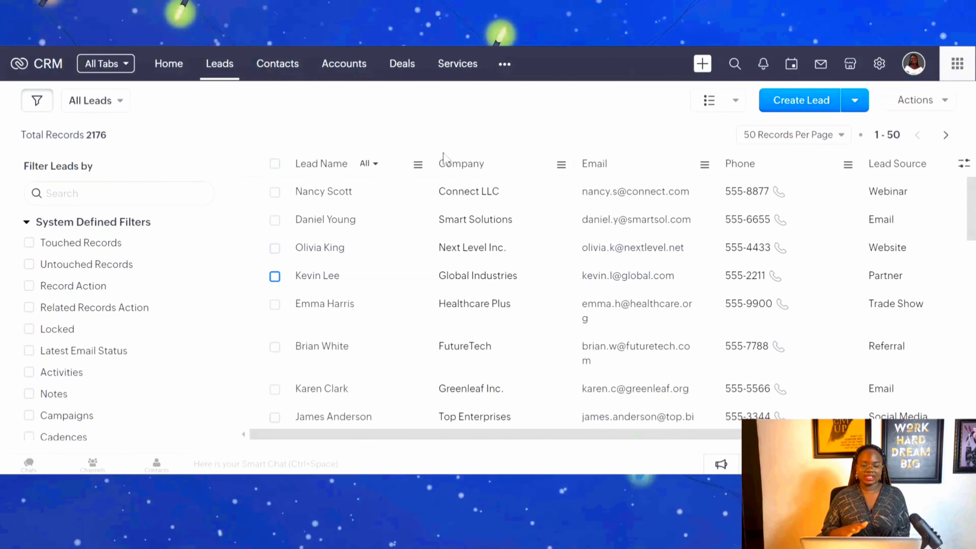
Filter the leads to Untouched Records by User & System in the last 2 months.
click(274, 193)
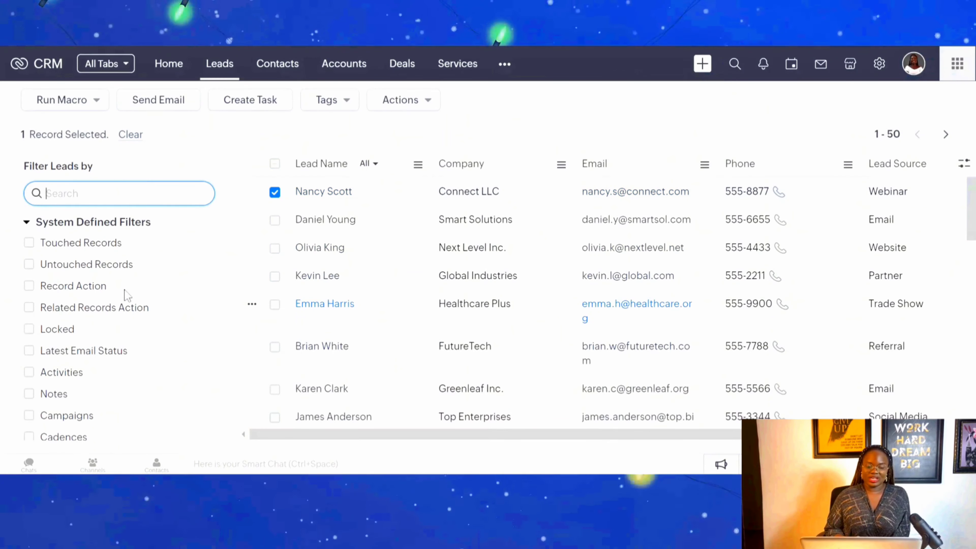
click(86, 269)
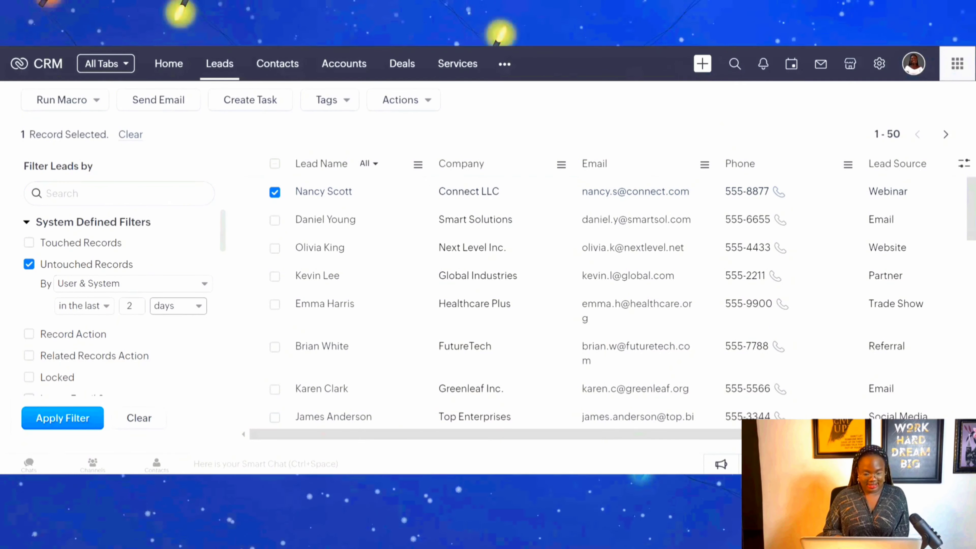
click(182, 307)
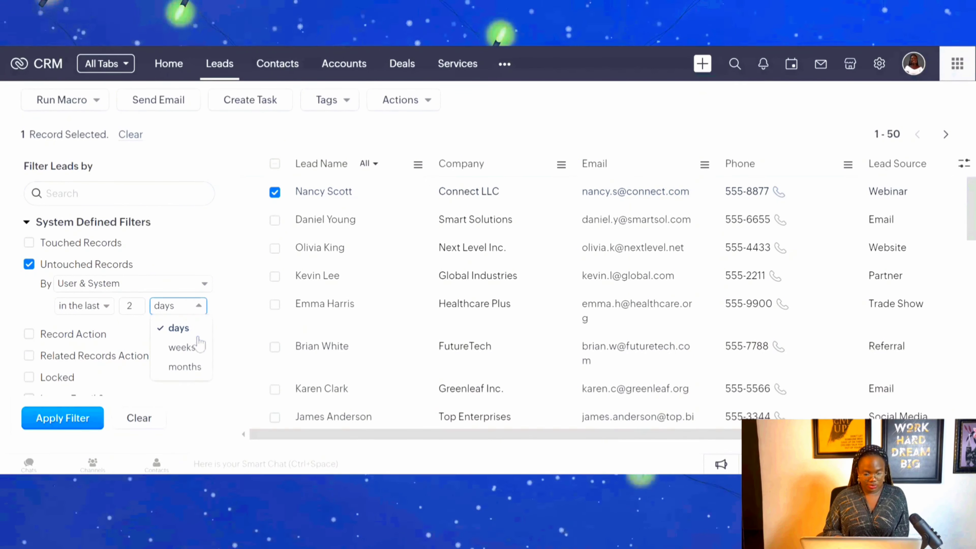
click(197, 369)
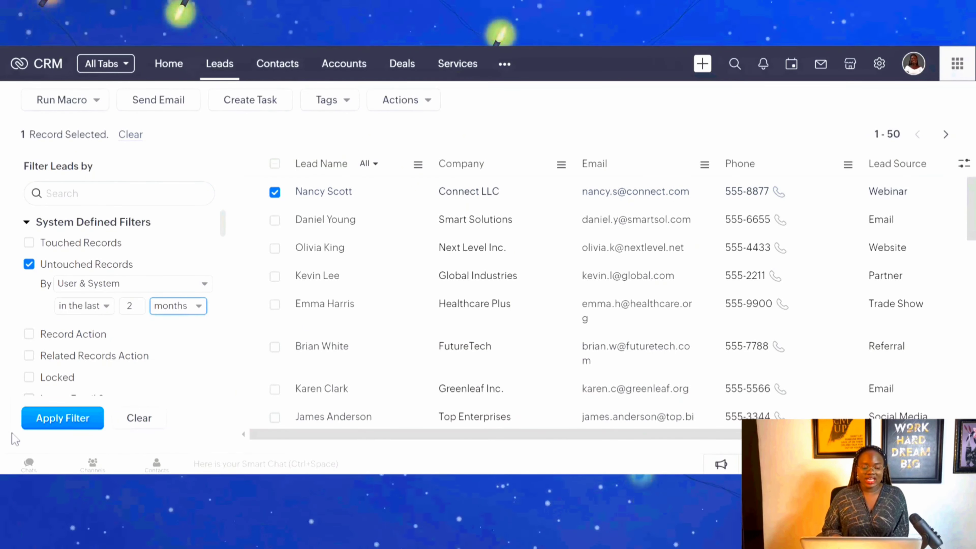
click(61, 417)
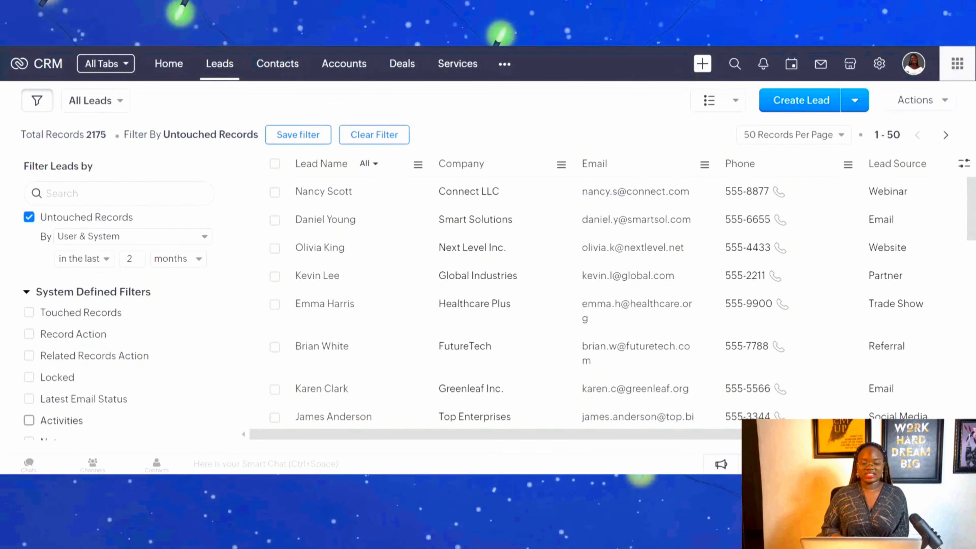
Prepare a mass email to all filtered leads on the page with the Welcome email template and check the available sender addresses.
click(275, 164)
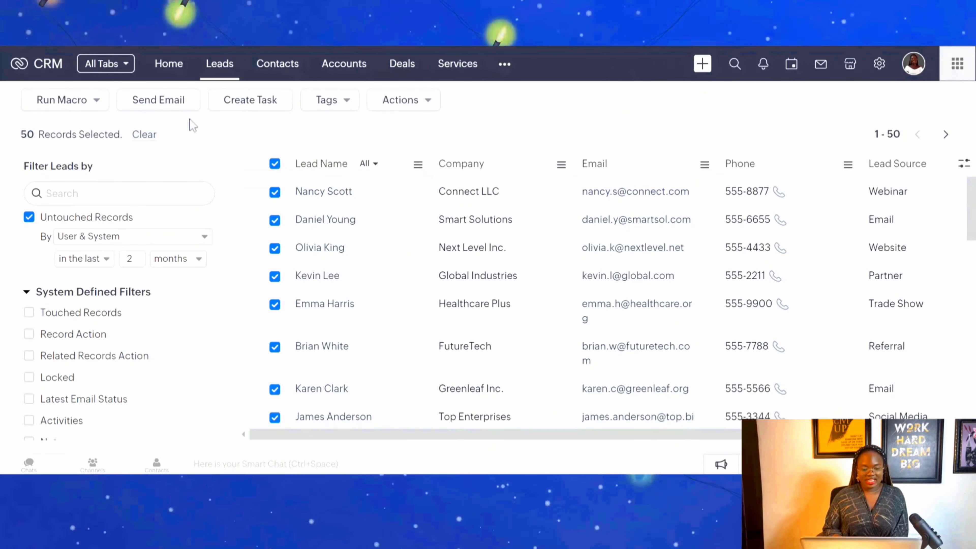
click(165, 100)
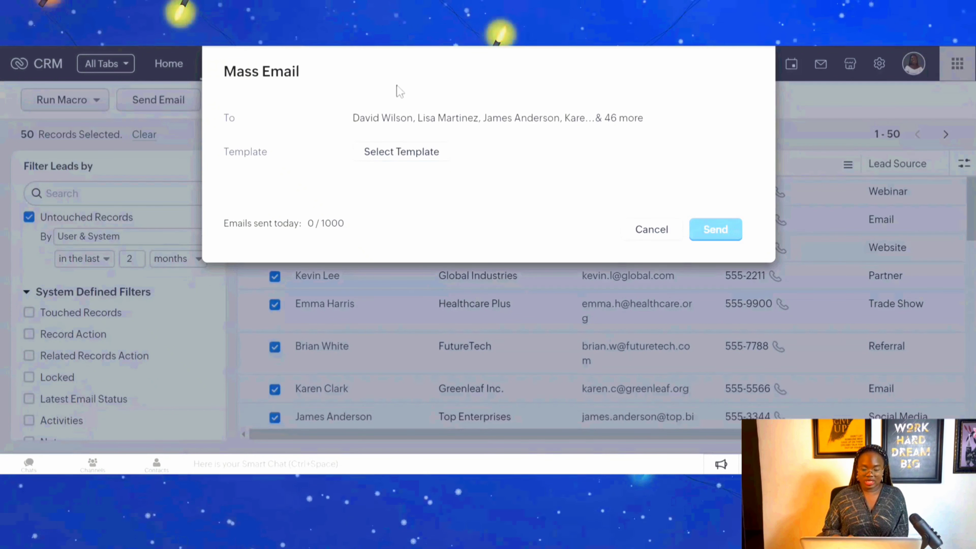
click(431, 158)
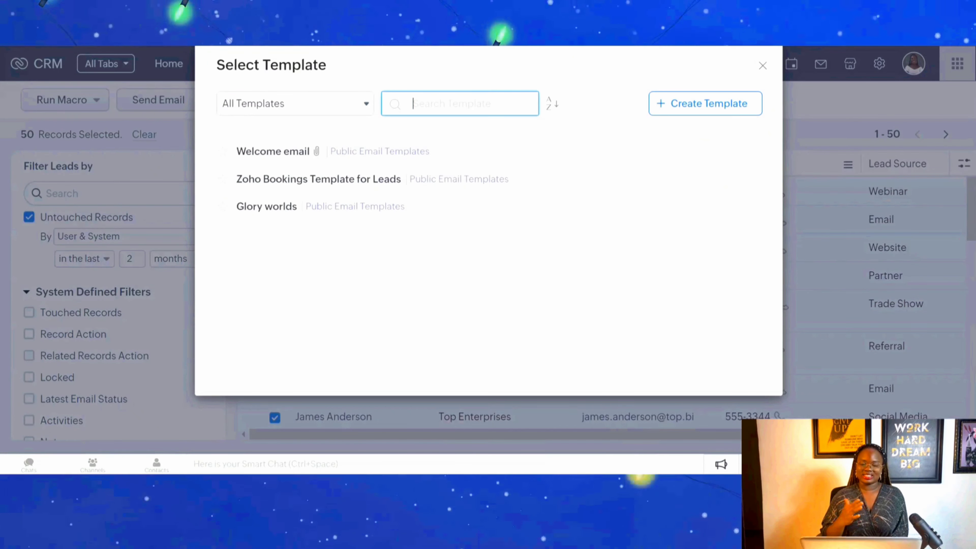
click(296, 154)
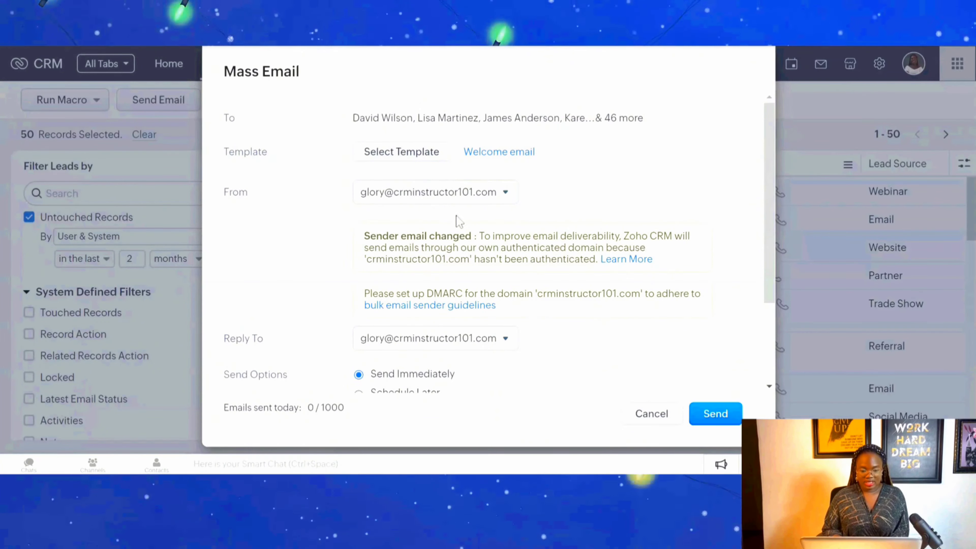
click(442, 192)
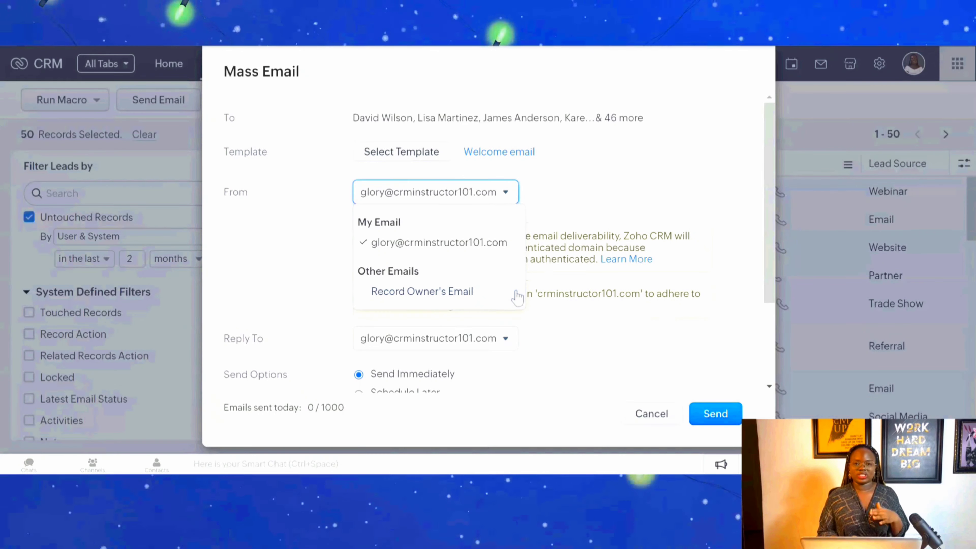
click(580, 347)
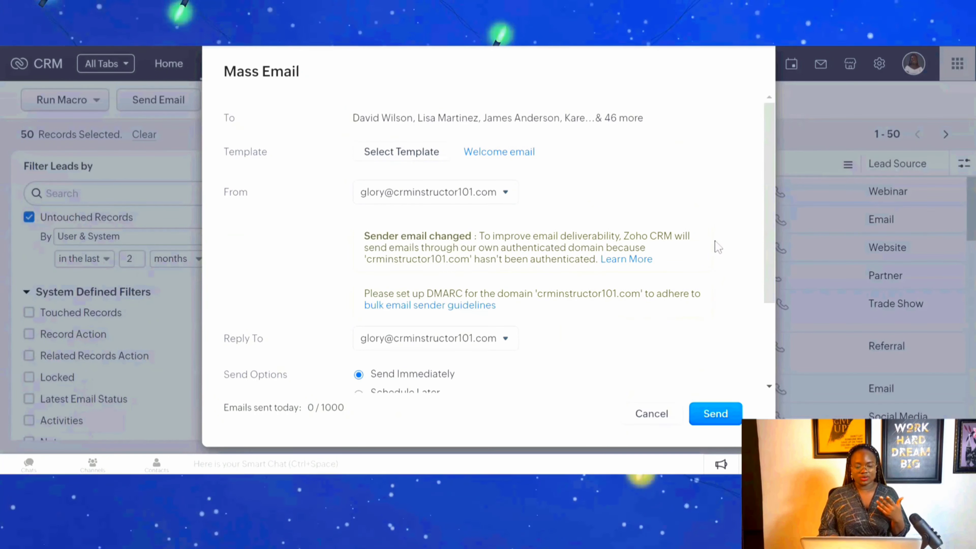
Add a follow-up trigger to the mass email for when the email is opened.
drag(764, 234, 771, 292)
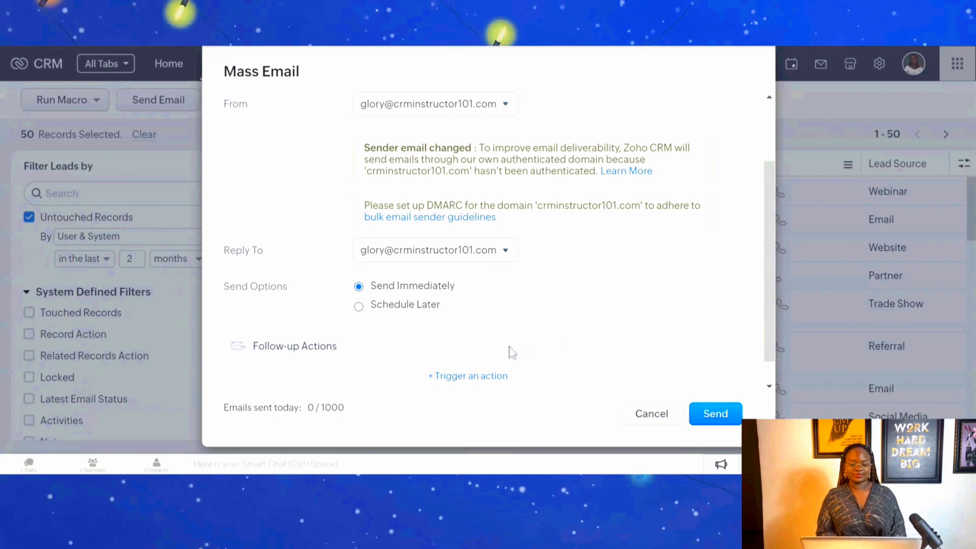
click(462, 378)
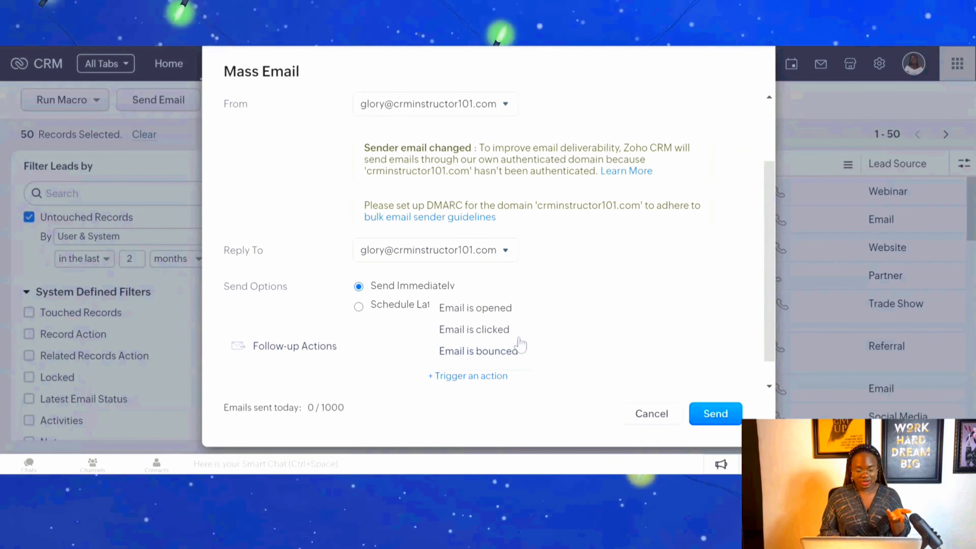
scroll(739, 353, down, 1)
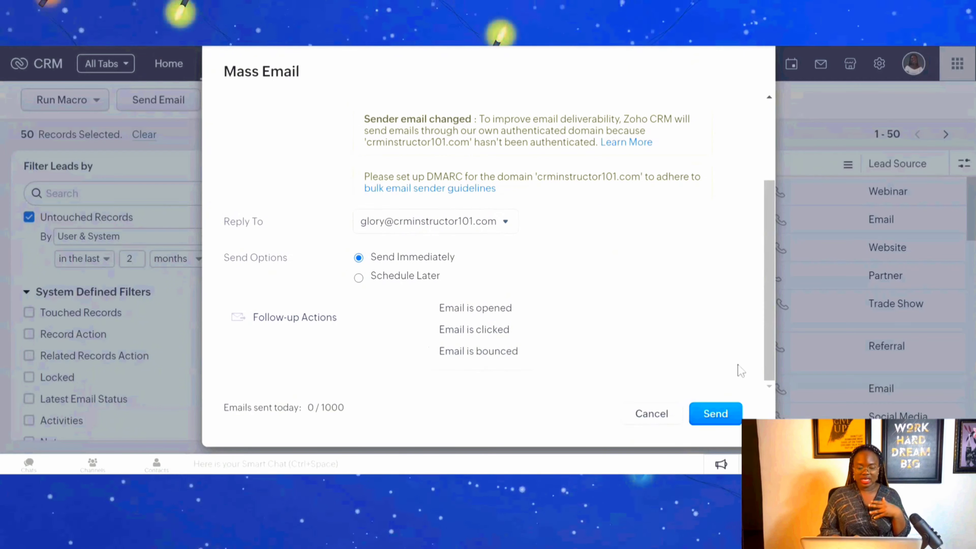
click(480, 308)
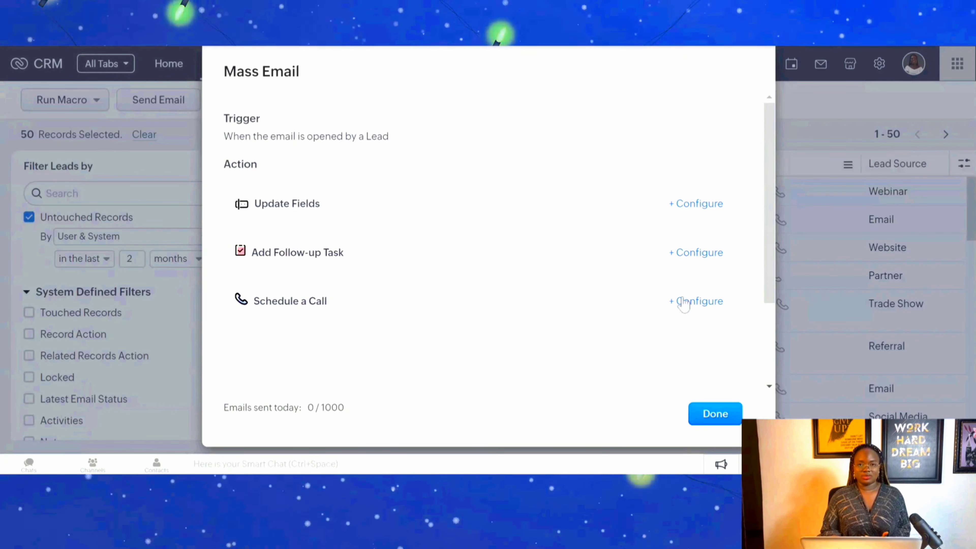
Configure the opened-email trigger to update the Lead Status field to Contacted.
click(701, 204)
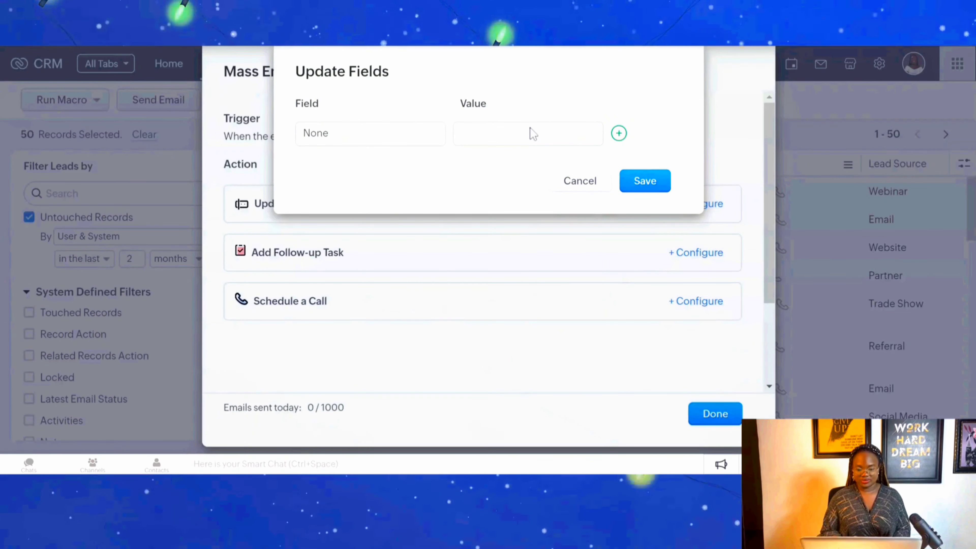
click(379, 133)
text(stat)
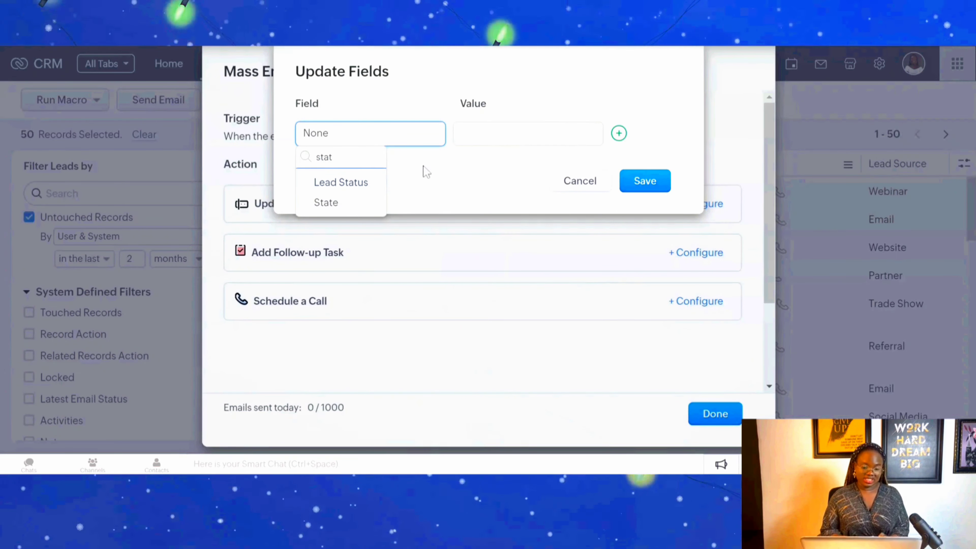
click(345, 183)
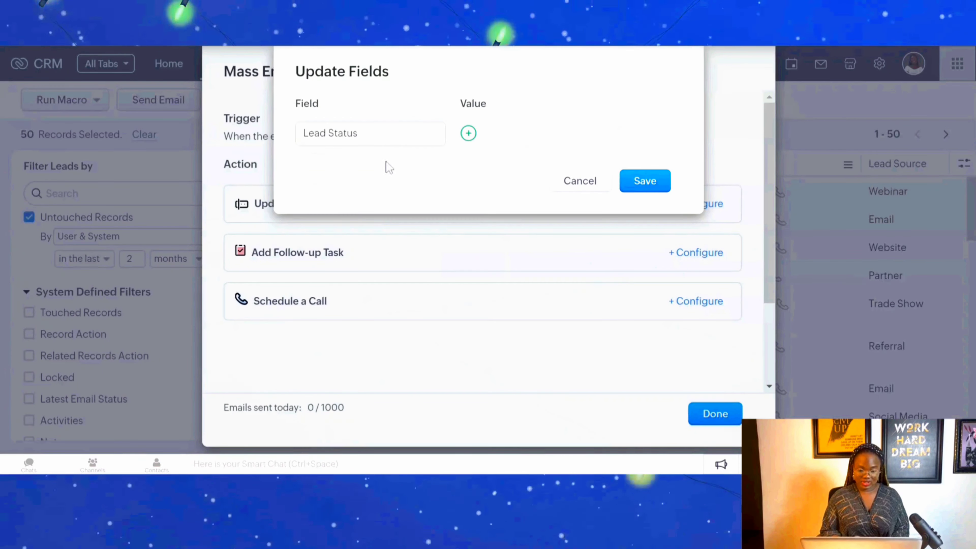
click(470, 135)
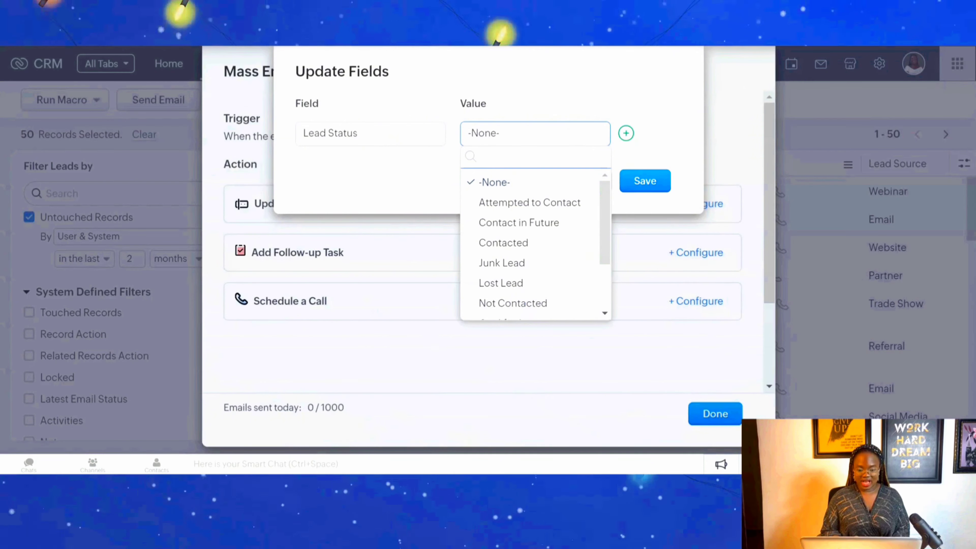
click(545, 246)
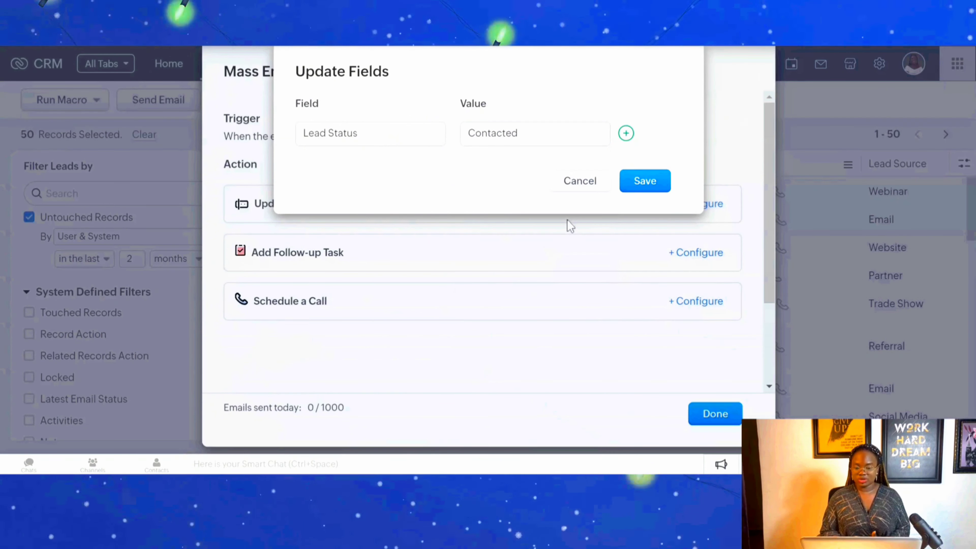
click(645, 180)
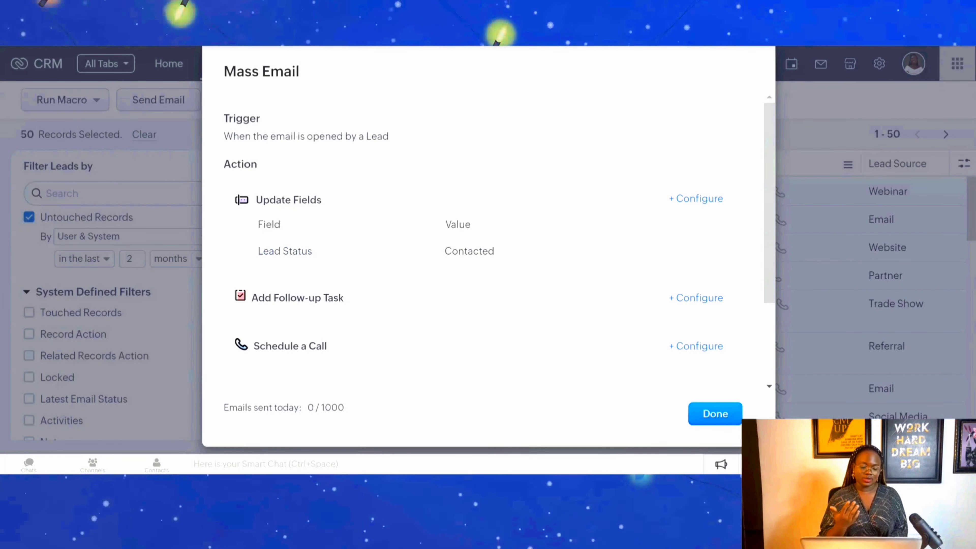
click(698, 298)
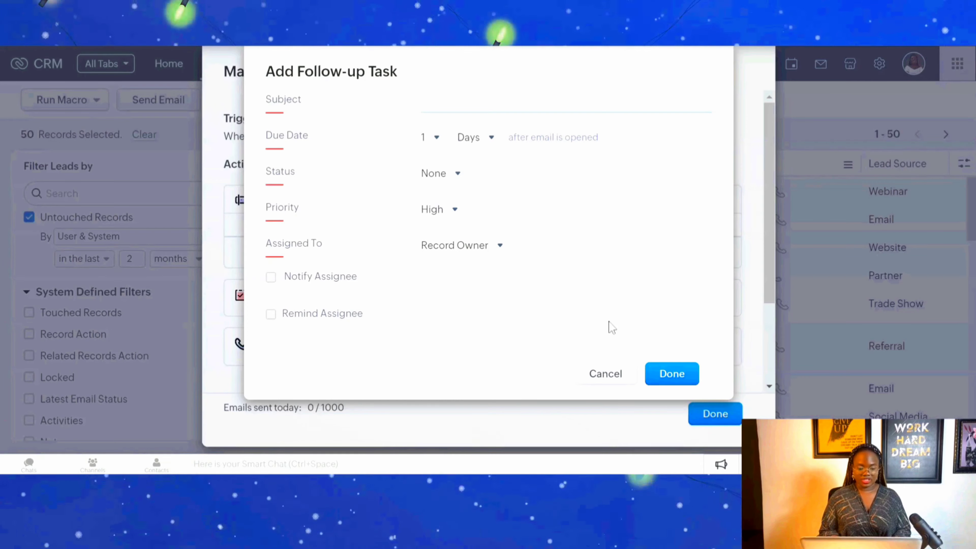
click(600, 384)
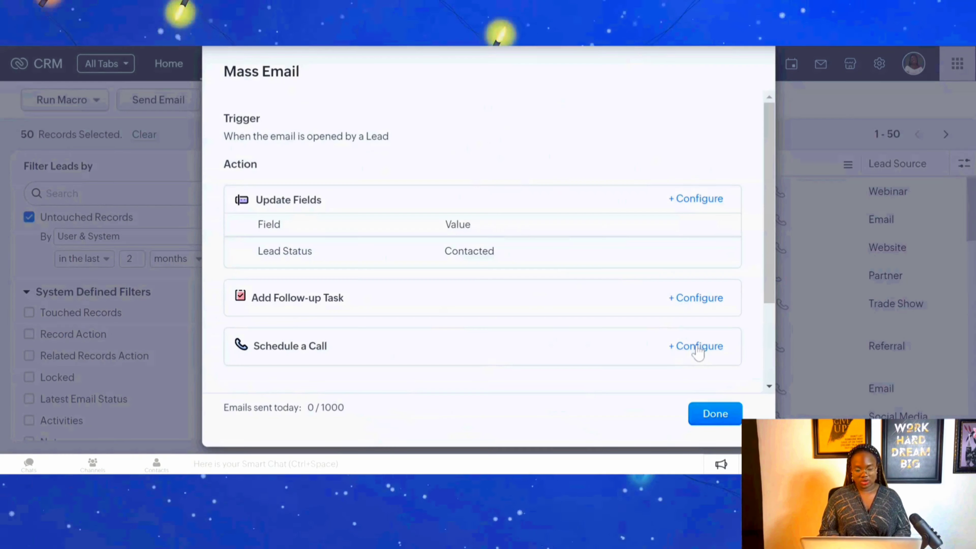
click(697, 348)
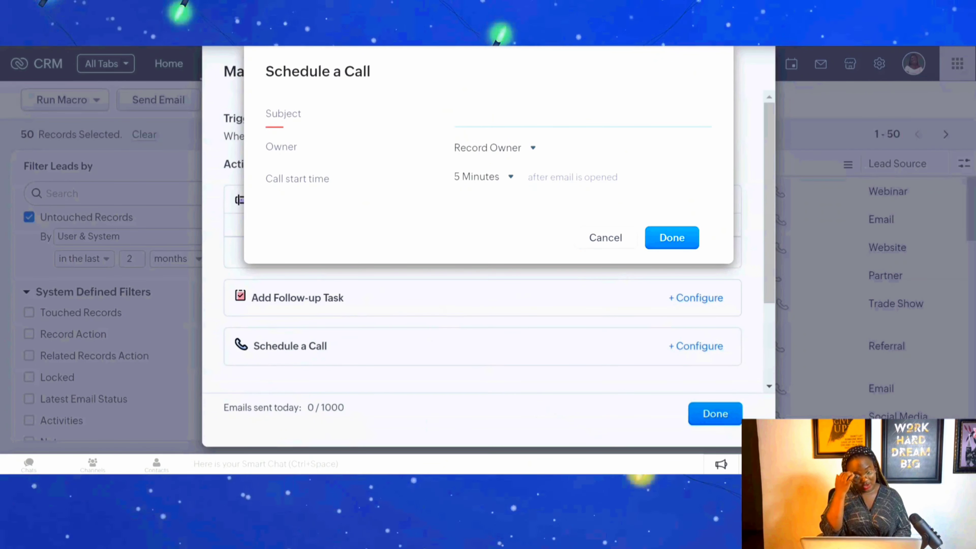
click(499, 180)
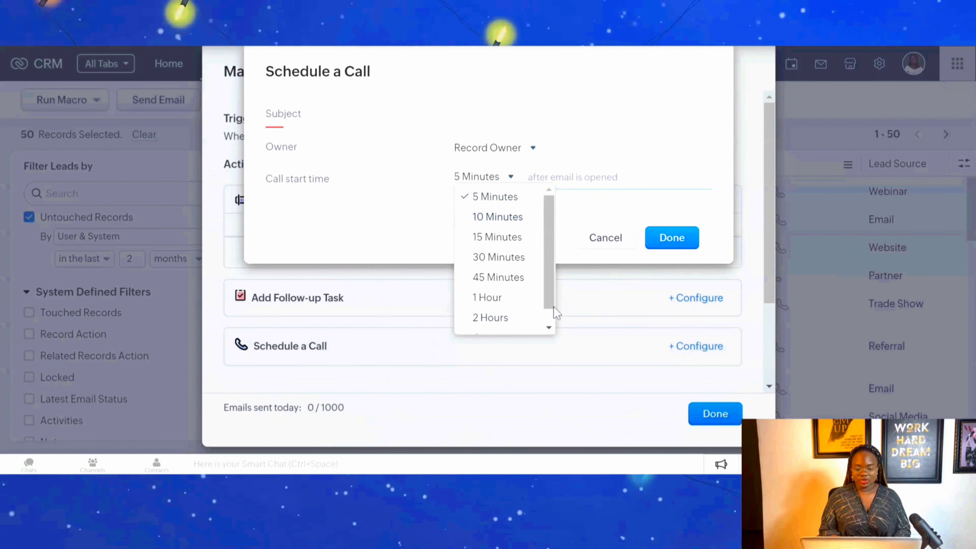
scroll(556, 314, down, 1)
click(504, 326)
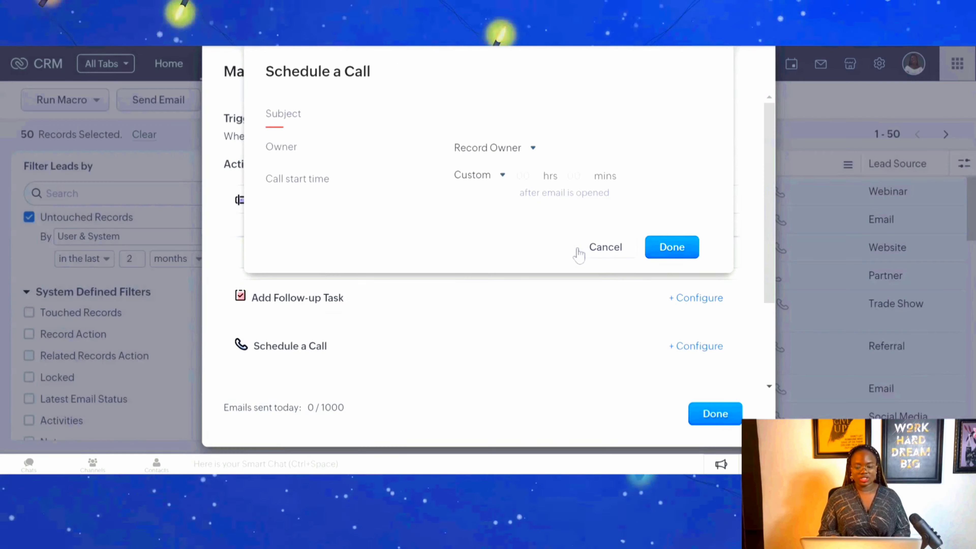
click(578, 253)
scroll(704, 394, down, 5)
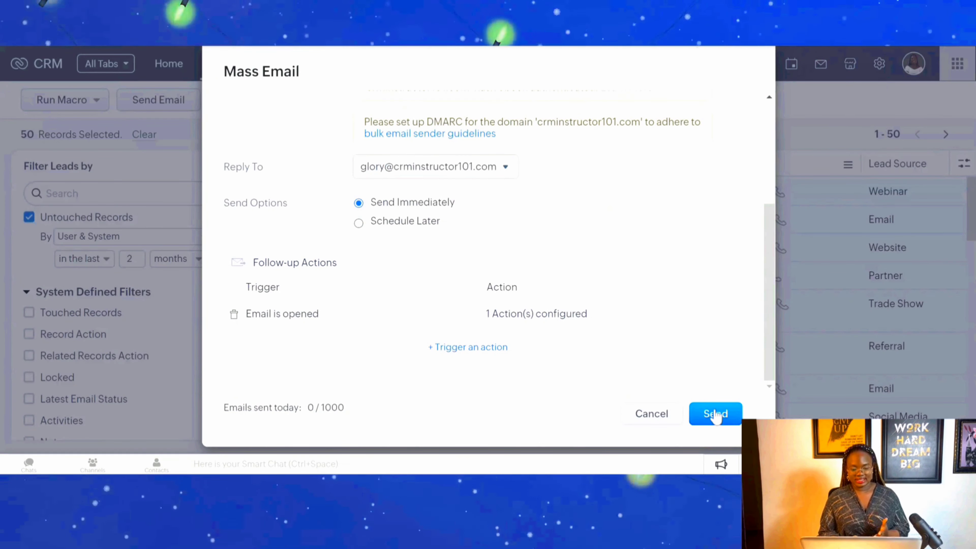